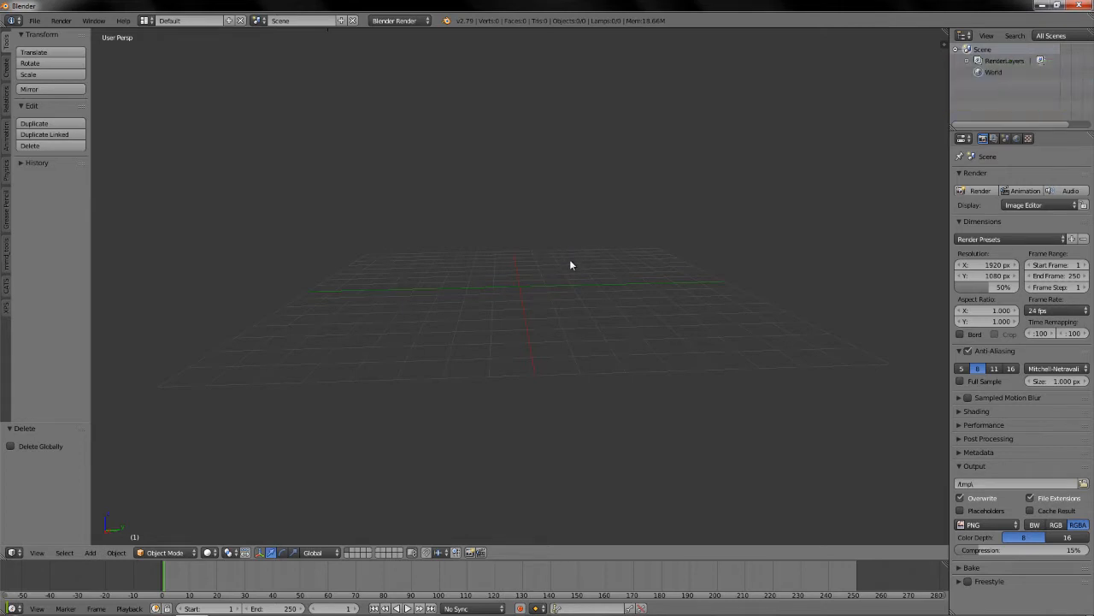
# Import the MMD model from the 碧彩式_北方棲姫 folder in Documents with CATS.
pyautogui.click(4, 296)
pyautogui.click(63, 81)
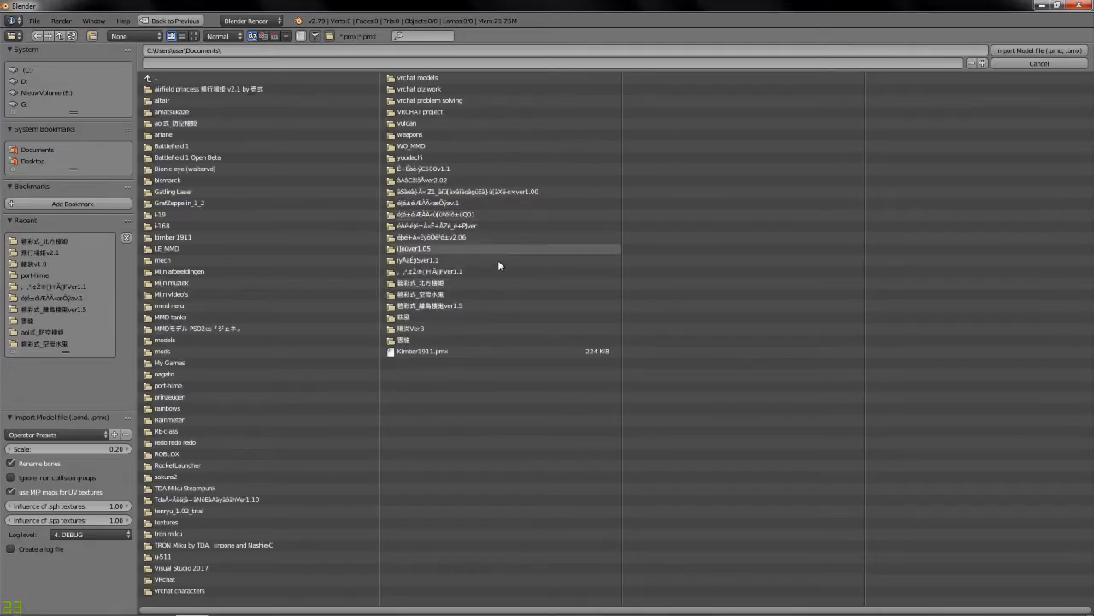
pyautogui.click(450, 283)
pyautogui.click(286, 112)
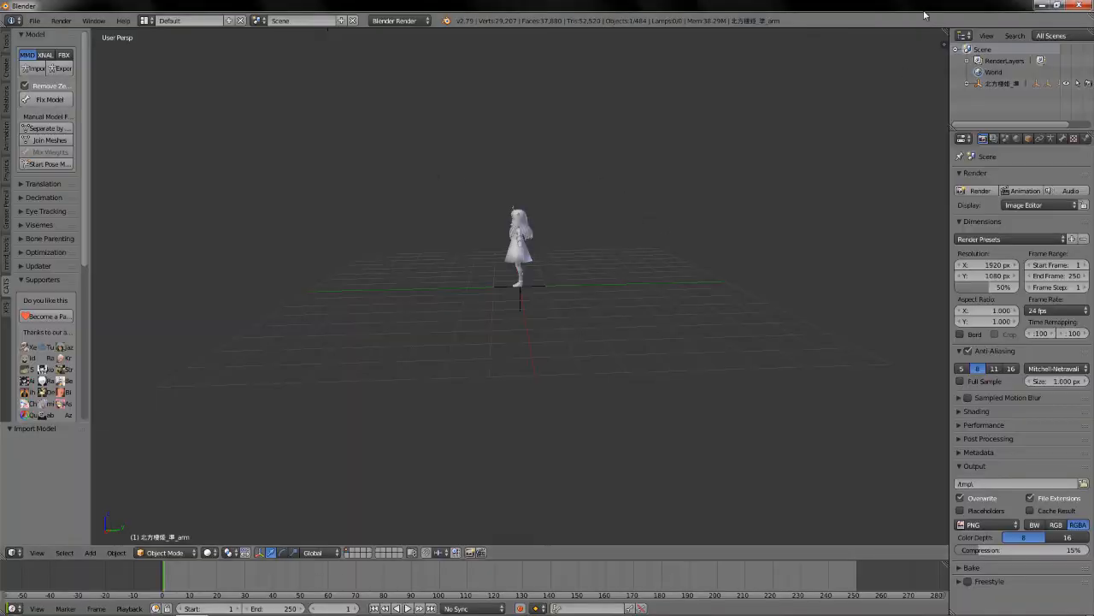
pyautogui.press('b')
pyautogui.press('Escape')
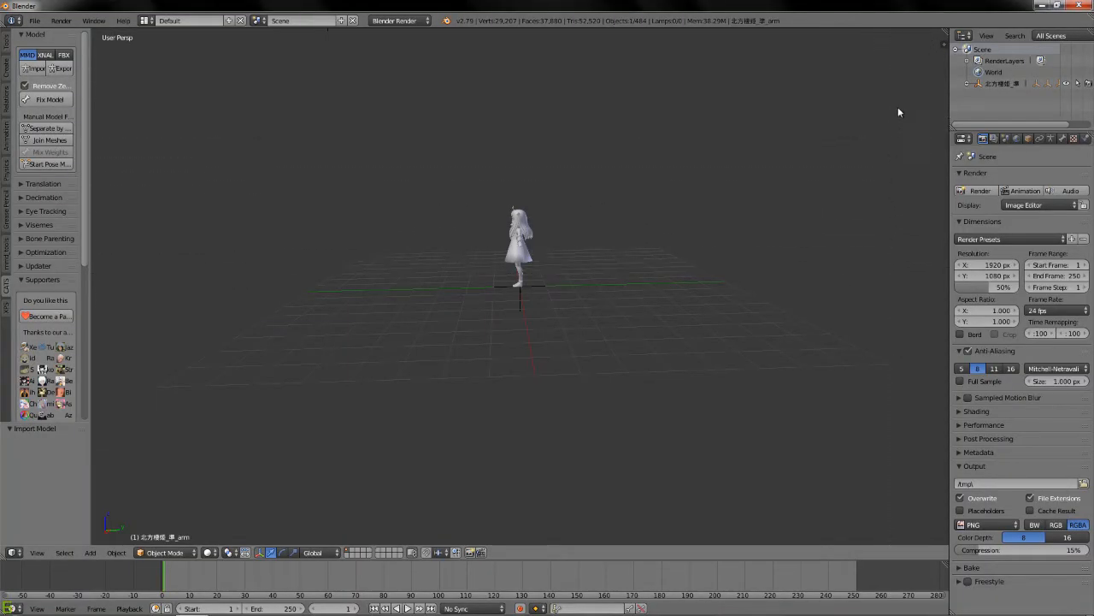
# Switch the 3D view to MMD Shadeless shading for the imported model and bring its front into view.
pyautogui.click(944, 47)
pyautogui.scroll(-8, 915, 385)
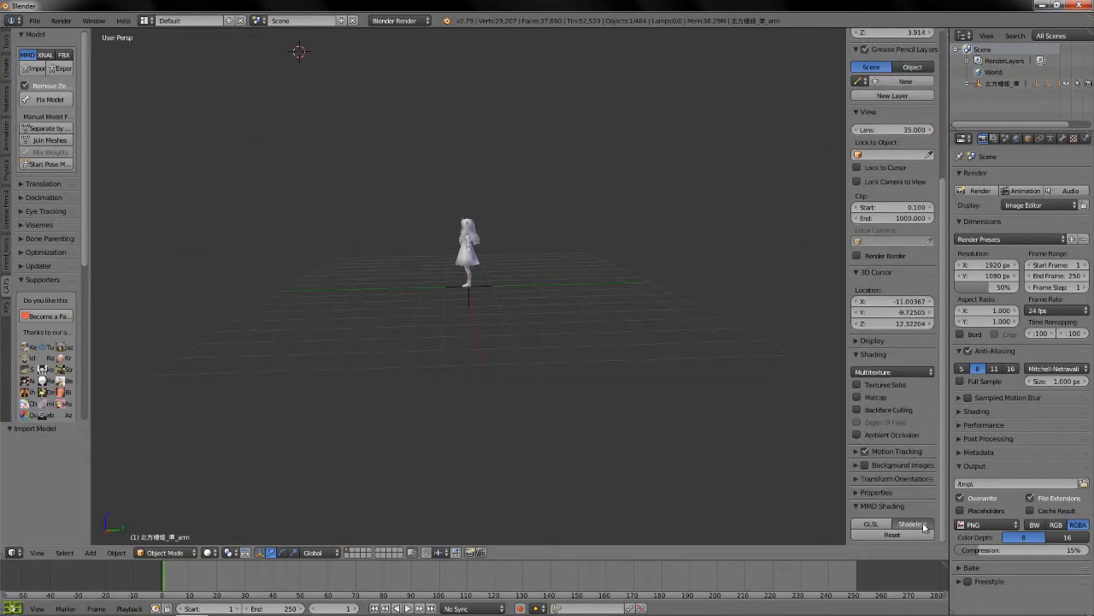
pyautogui.moveTo(582, 228); pyautogui.dragTo(710, 218, button='middle')
pyautogui.keyDown('shift'); pyautogui.scroll(10, 569, 283); pyautogui.keyUp('shift')
pyautogui.keyDown('shift'); pyautogui.scroll(-6, 580, 242); pyautogui.keyUp('shift')
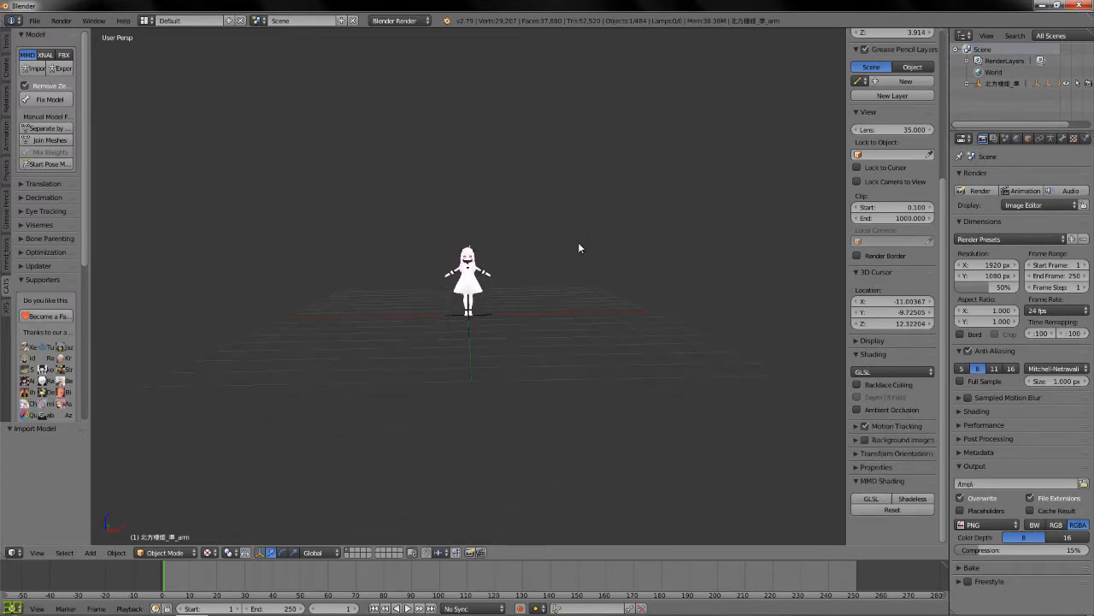
pyautogui.scroll(5, 578, 246)
pyautogui.keyDown('shift'); pyautogui.scroll(2, 619, 273); pyautogui.keyUp('shift')
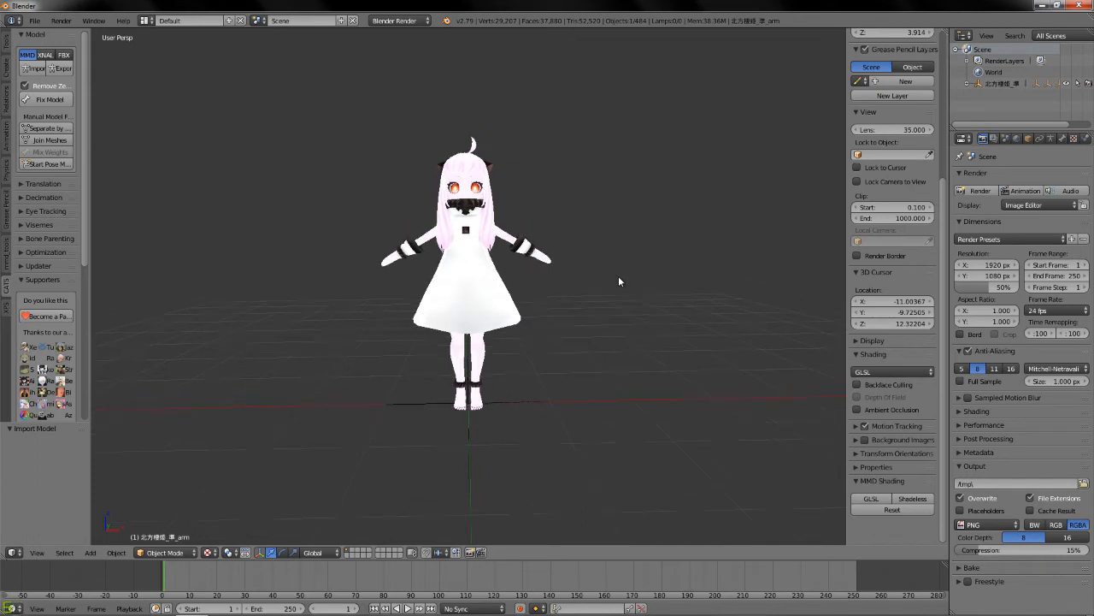
pyautogui.scroll(2, 589, 255)
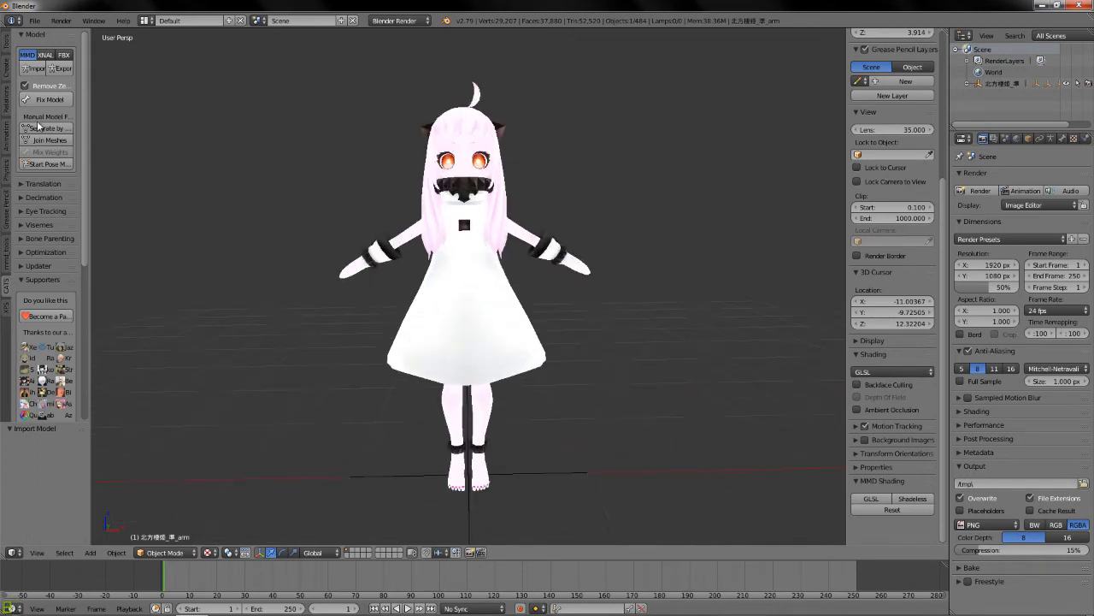
# Translate the names of the model's bones, meshes and materials with CATS.
pyautogui.click(45, 184)
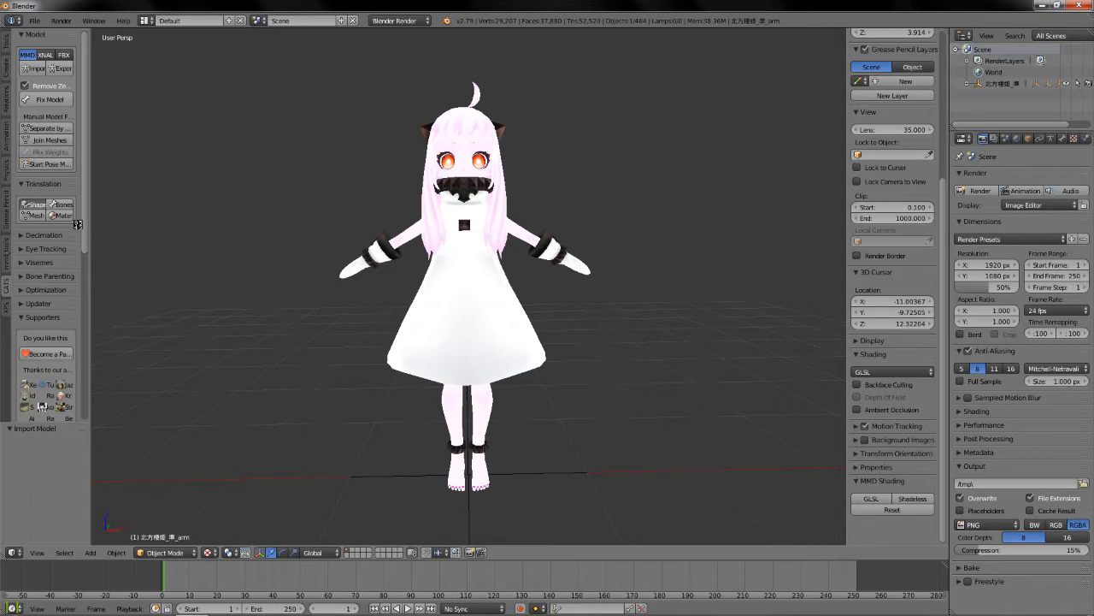
pyautogui.click(61, 205)
pyautogui.click(33, 215)
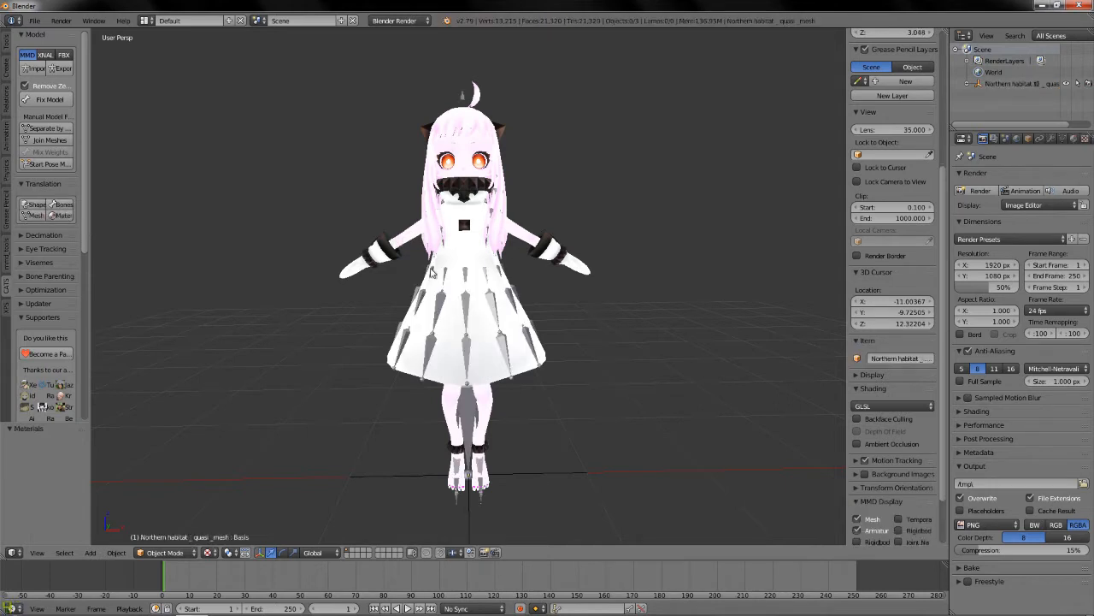
# Separate the character mesh into individual objects by materials.
pyautogui.scroll(2, 432, 267)
pyautogui.rightClick(471, 312)
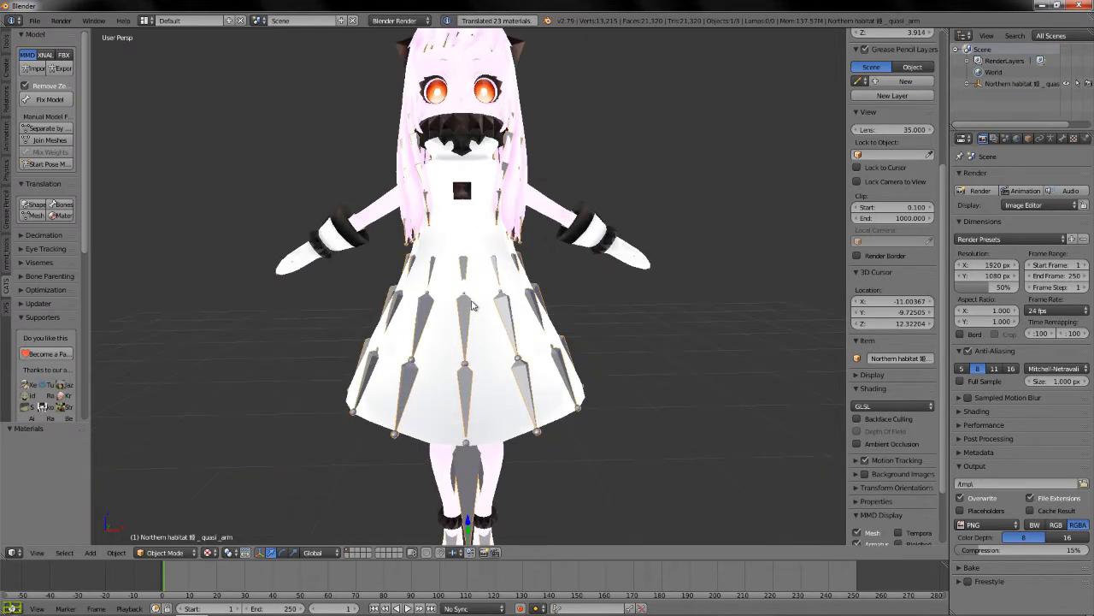
pyautogui.rightClick(472, 238)
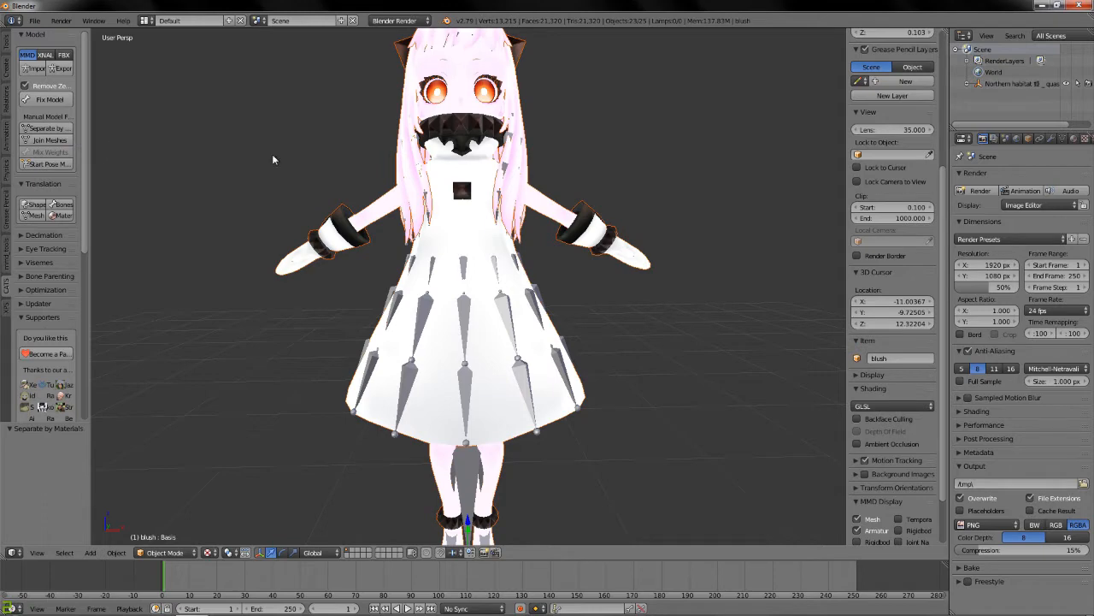
# Hide the character's armature so the separated mesh parts can be selected directly.
pyautogui.scroll(2, 474, 188)
pyautogui.rightClick(475, 188)
pyautogui.scroll(-3, 474, 188)
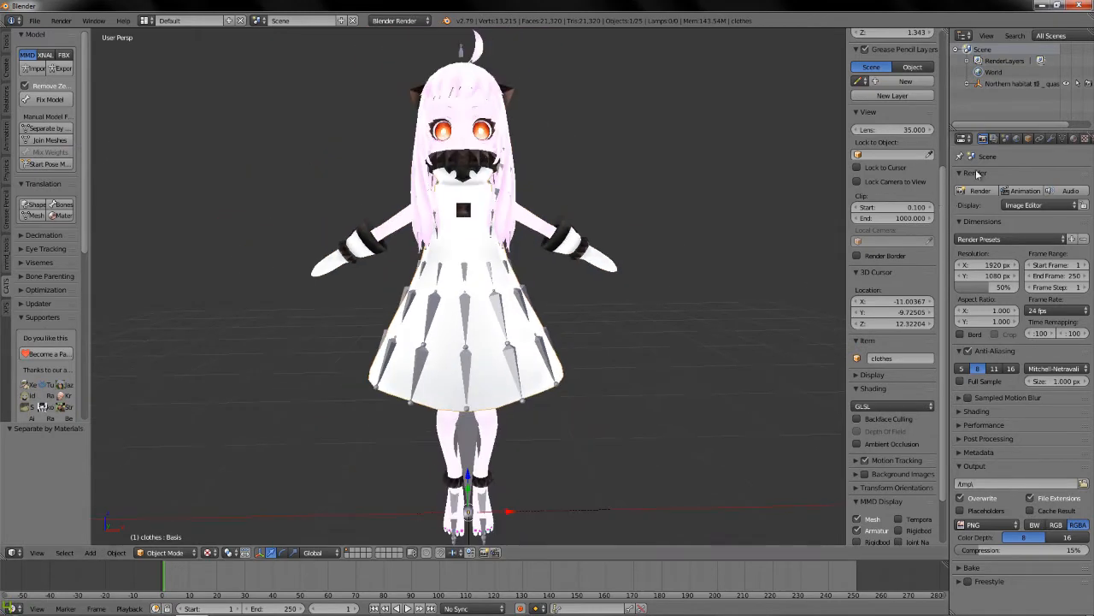
pyautogui.click(1030, 138)
pyautogui.rightClick(503, 314)
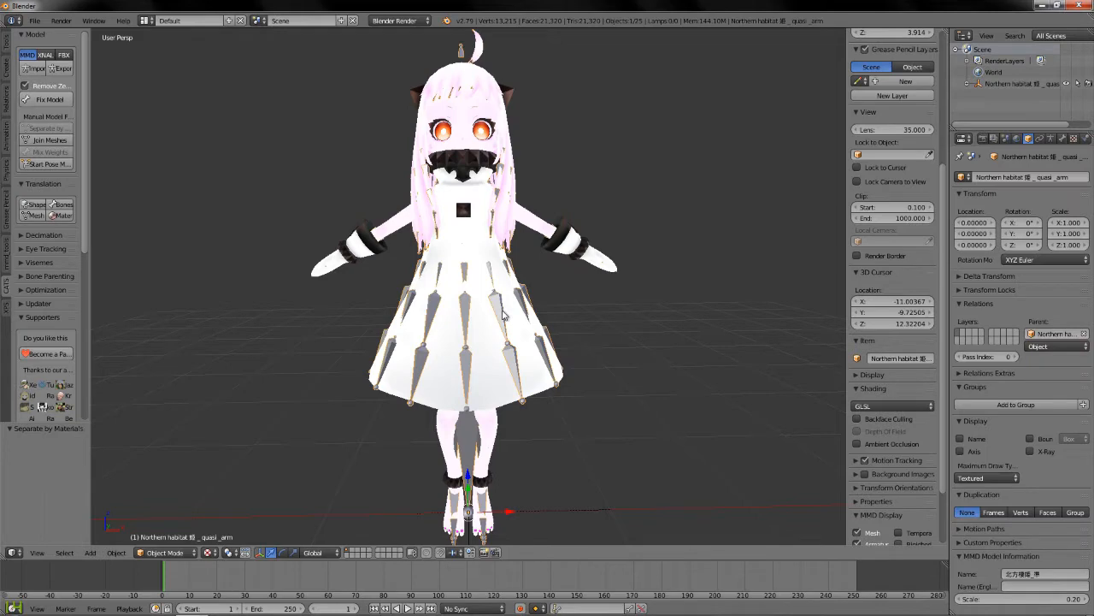
pyautogui.scroll(3, 545, 292)
pyautogui.press('h')
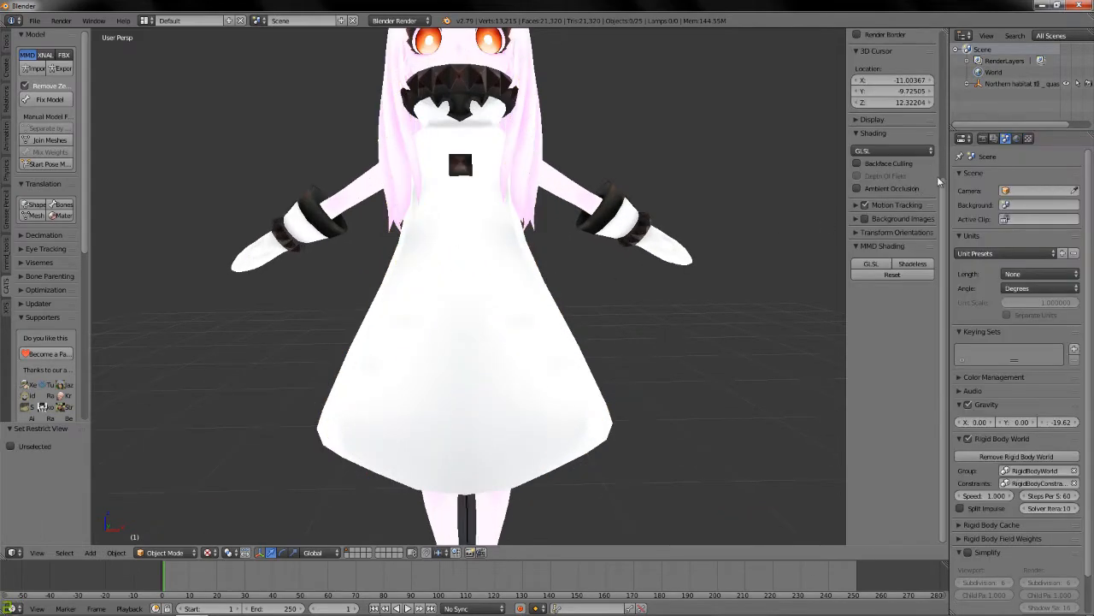
# Add a Decimate modifier to the clothes mesh and lower its collapse ratio.
pyautogui.rightClick(451, 243)
pyautogui.click(1050, 138)
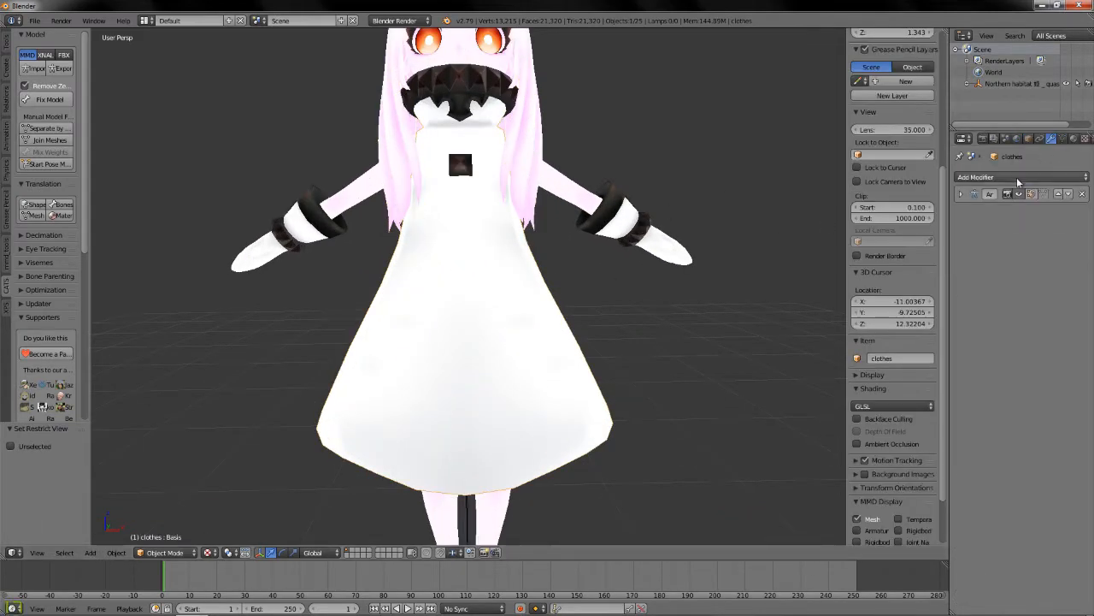
pyautogui.click(1022, 177)
pyautogui.click(908, 254)
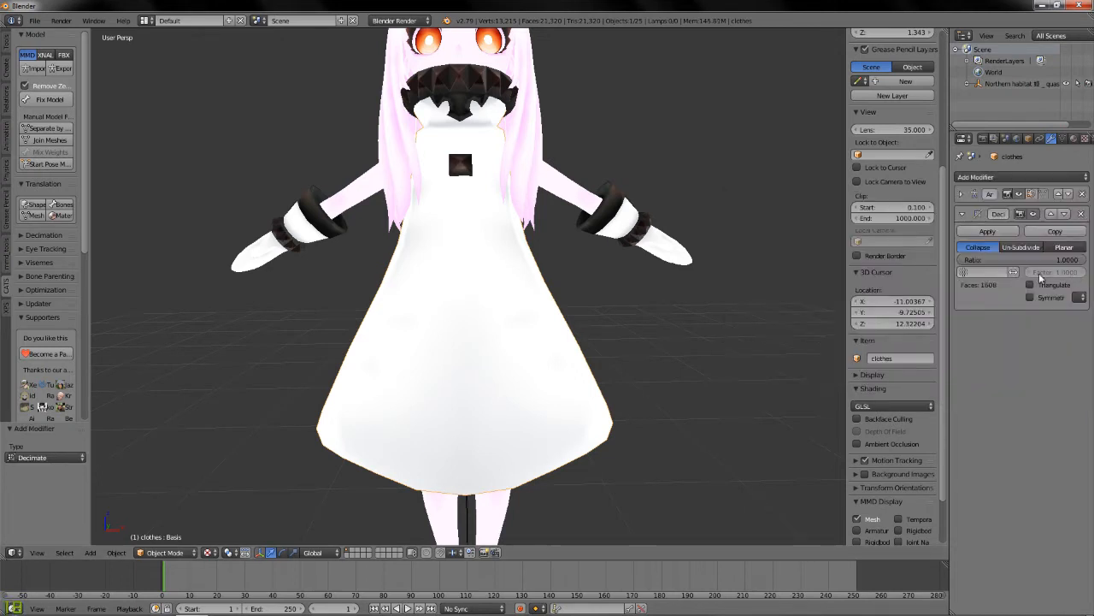
pyautogui.moveTo(1055, 261); pyautogui.dragTo(1021, 261)
# Add a Decimate modifier to the back hair mesh and reduce its collapse ratio.
pyautogui.moveTo(725, 218); pyautogui.dragTo(506, 210, button='middle')
pyautogui.rightClick(469, 77)
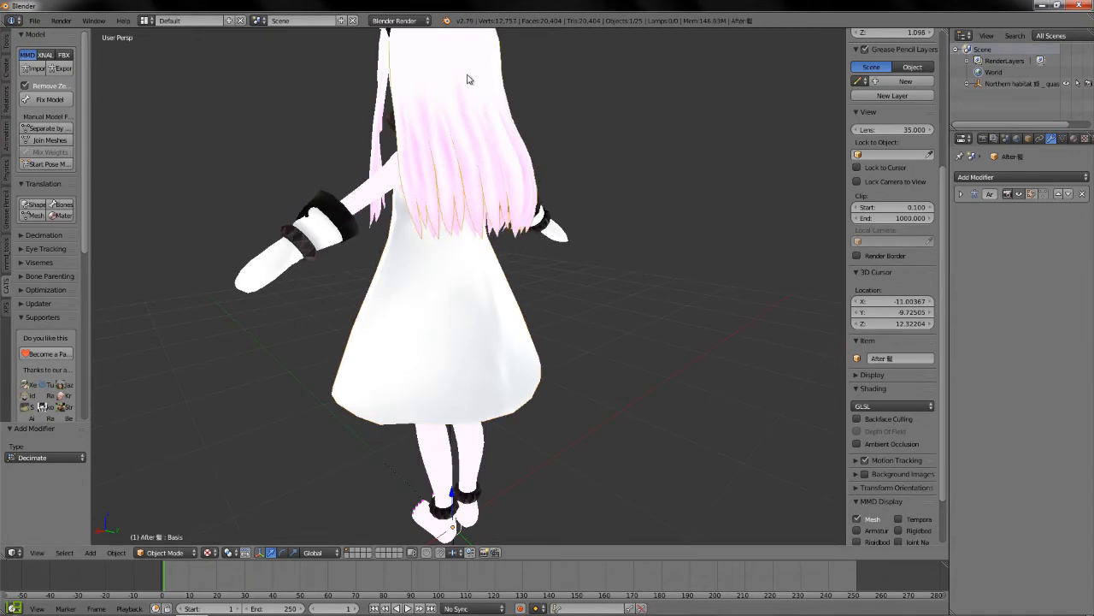
pyautogui.click(1022, 177)
pyautogui.click(872, 263)
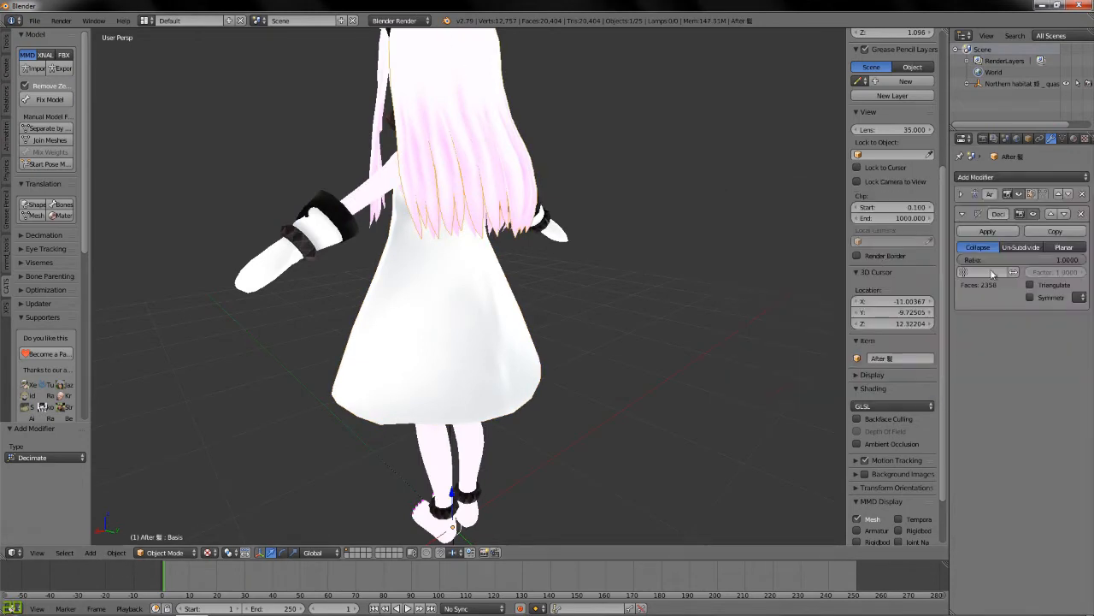
pyautogui.moveTo(1057, 260); pyautogui.dragTo(1044, 260)
# Select all parts of the character and run Fix Model on them.
pyautogui.moveTo(482, 268); pyautogui.dragTo(626, 285, button='middle')
pyautogui.scroll(-6, 626, 284)
pyautogui.scroll(2, 623, 283)
pyautogui.press('b')
pyautogui.moveTo(312, 104); pyautogui.dragTo(604, 421)
pyautogui.click(32, 102)
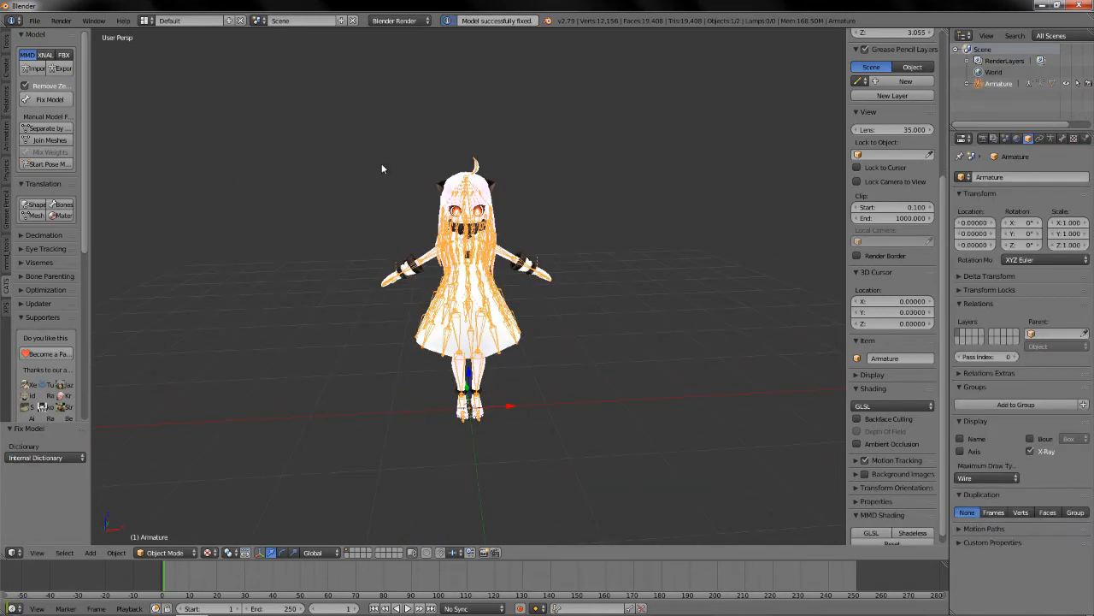
# Create the mouth visemes on the Body mesh with a shape key intensity of 0.80.
pyautogui.scroll(4, 522, 372)
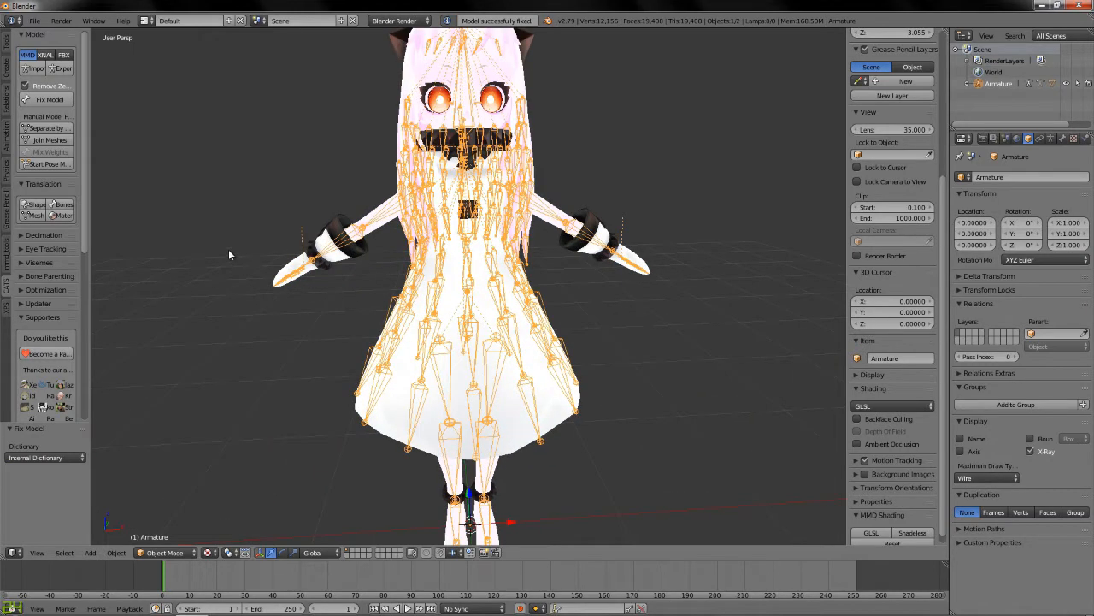
pyautogui.click(56, 249)
pyautogui.click(60, 249)
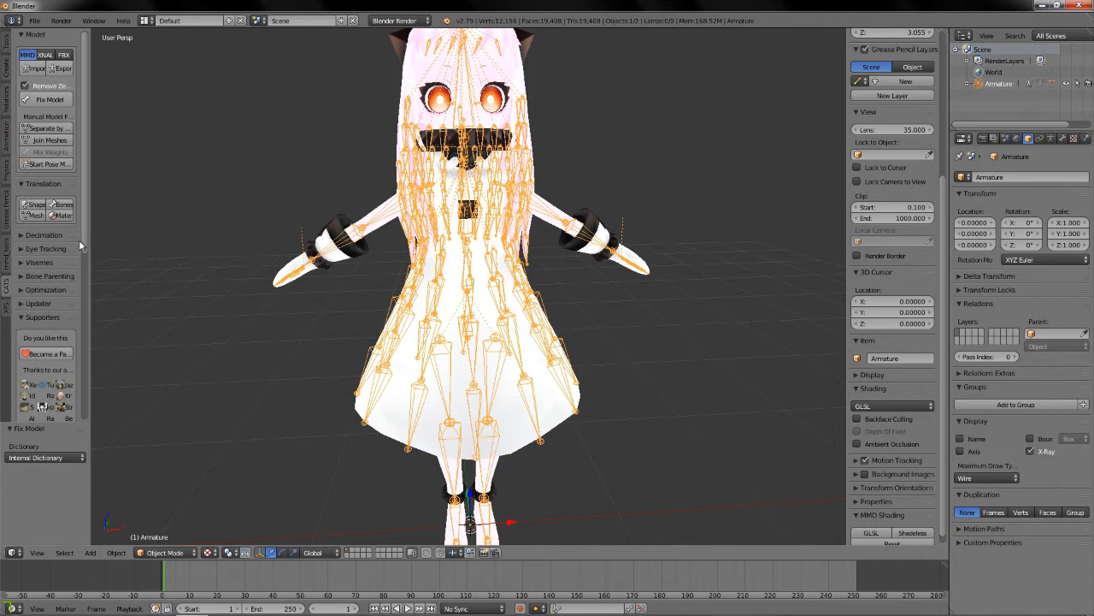
pyautogui.click(42, 264)
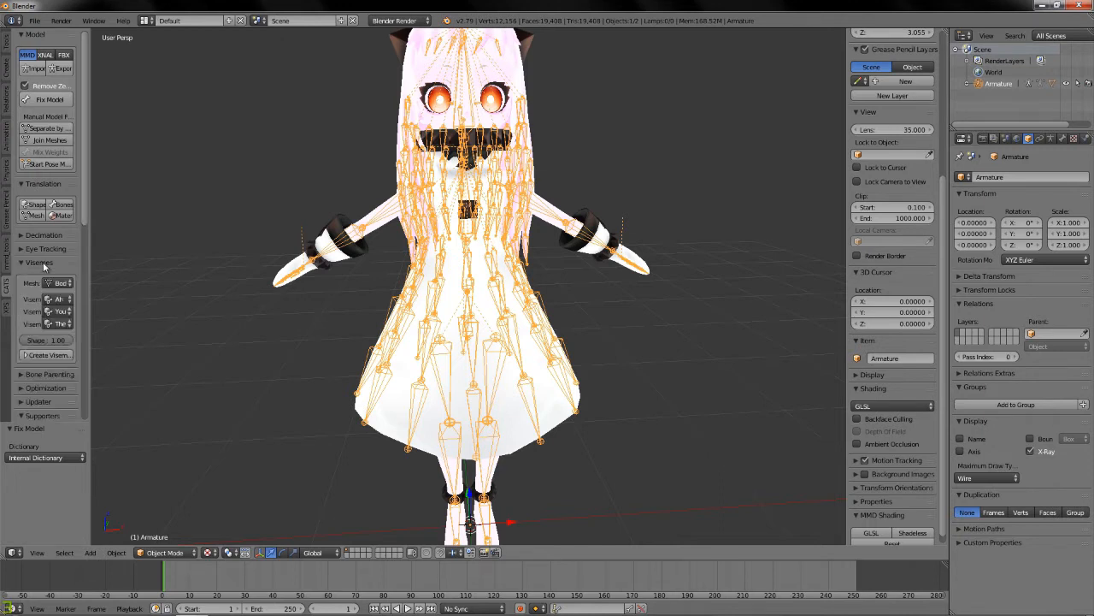
pyautogui.scroll(2, 602, 254)
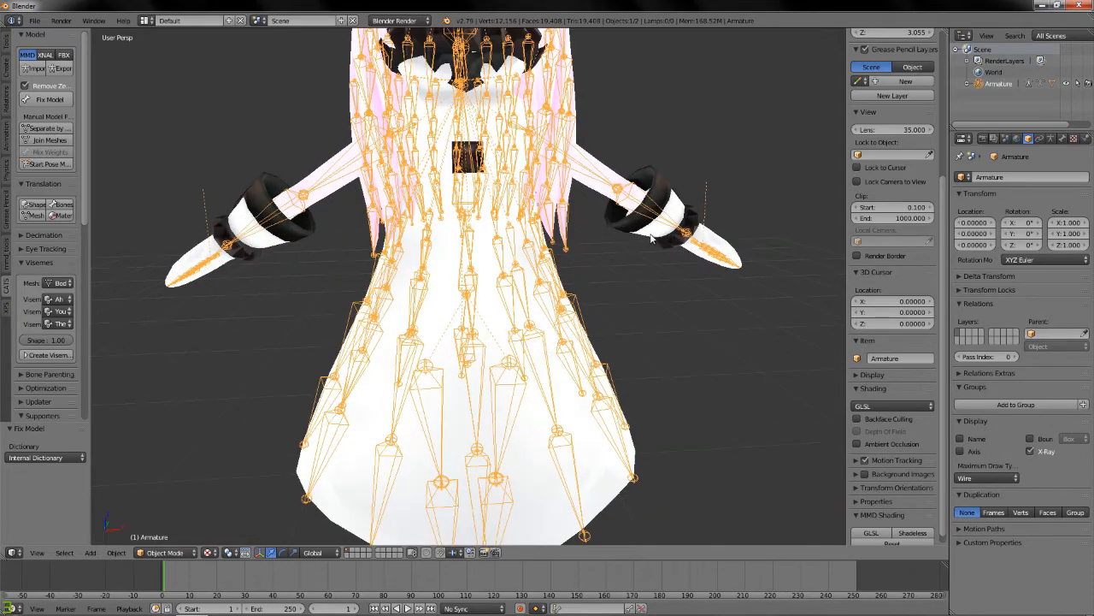
pyautogui.moveTo(651, 239); pyautogui.dragTo(640, 233, button='middle')
pyautogui.keyDown('shift'); pyautogui.scroll(9, 642, 236); pyautogui.keyUp('shift')
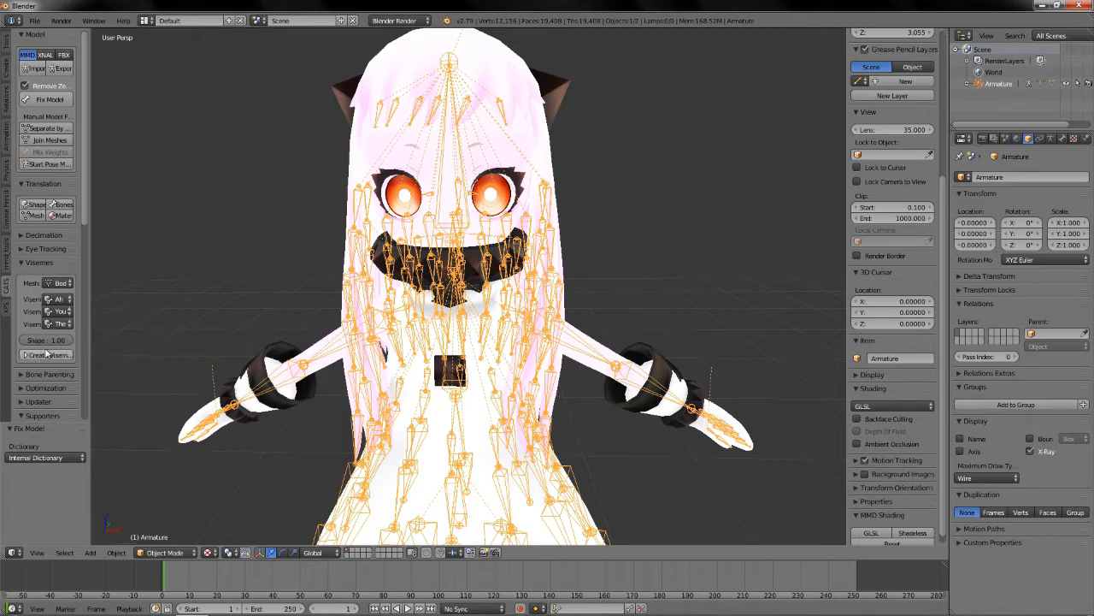
pyautogui.moveTo(62, 343); pyautogui.dragTo(42, 343)
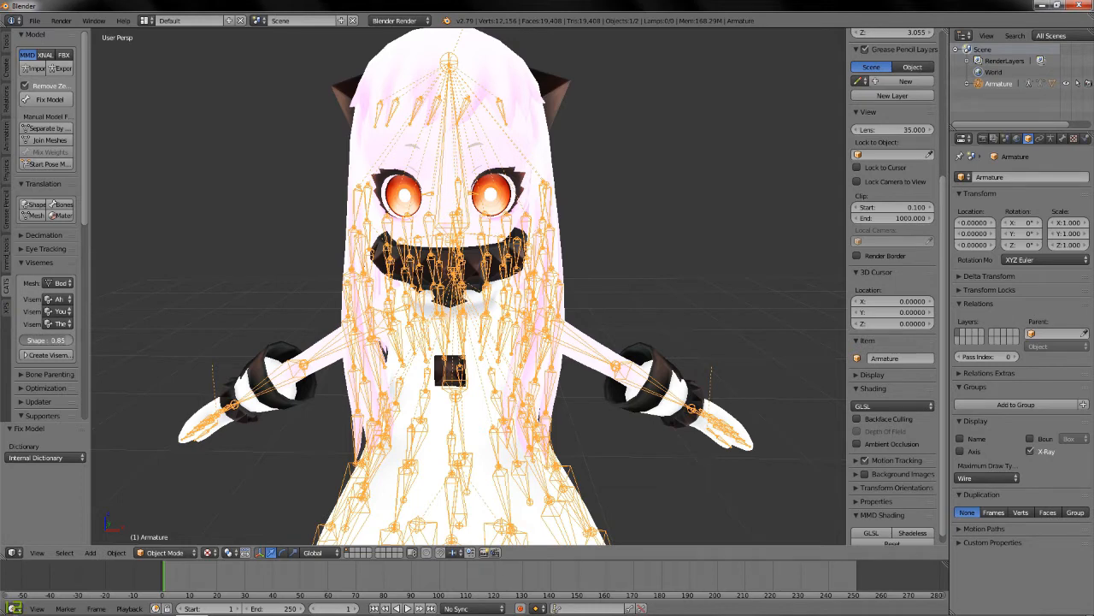
pyautogui.moveTo(67, 341); pyautogui.dragTo(64, 339)
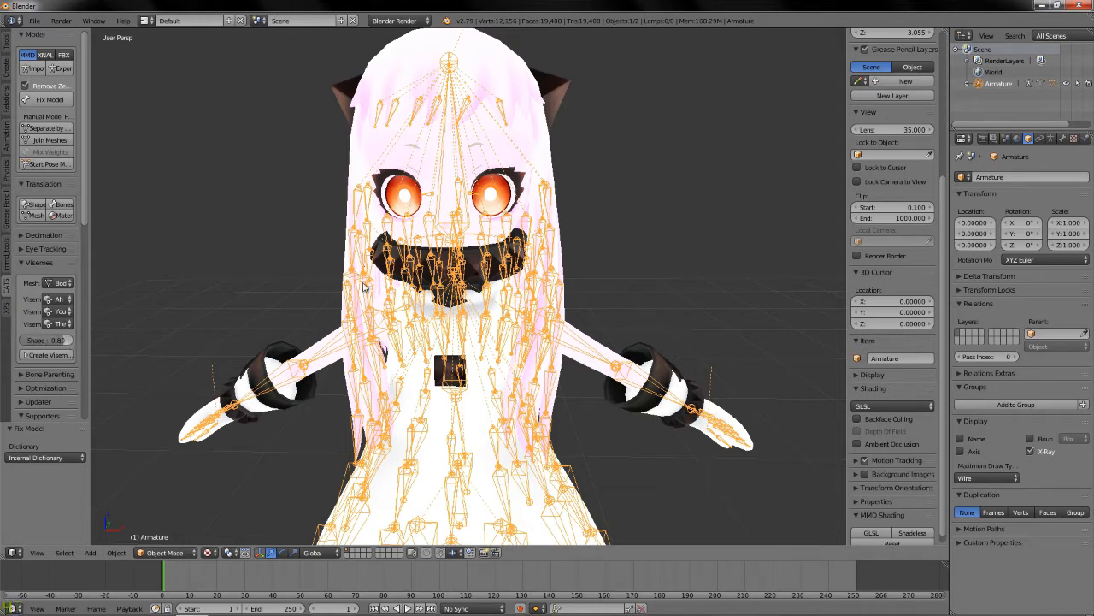
pyautogui.moveTo(499, 286); pyautogui.dragTo(508, 286, button='middle')
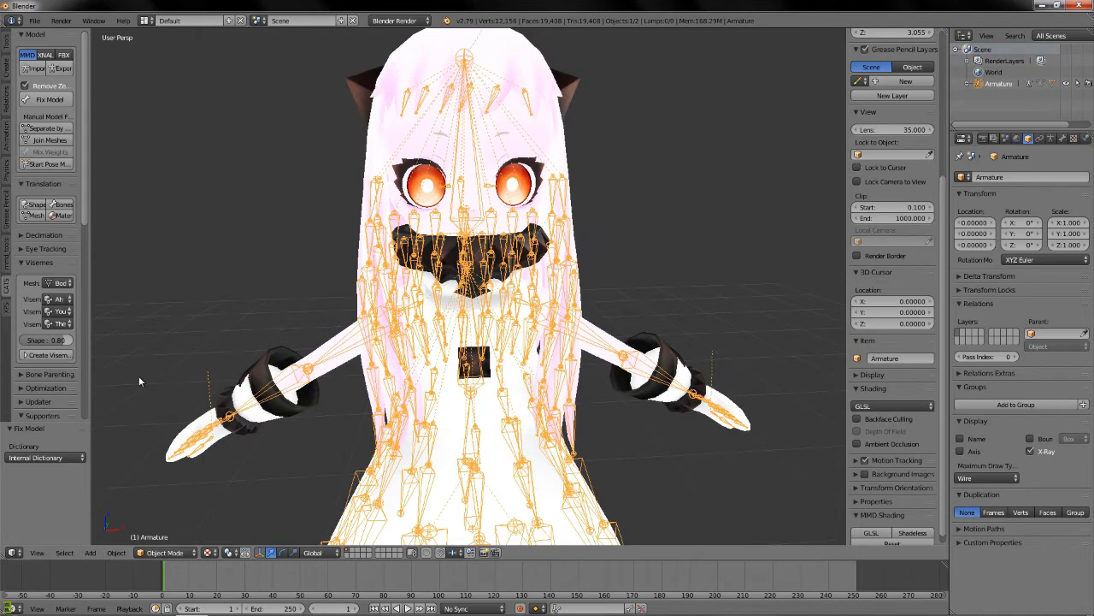
pyautogui.click(47, 354)
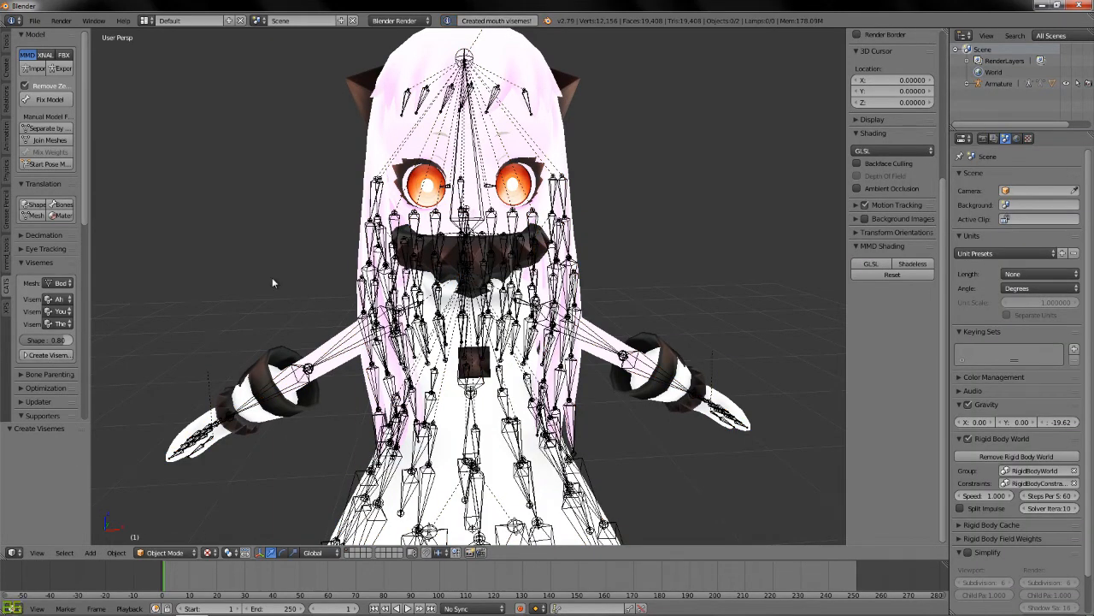
# Select the whole character with its armature and run Fix Model again.
pyautogui.scroll(-8, 423, 252)
pyautogui.press('b')
pyautogui.moveTo(341, 169); pyautogui.dragTo(680, 500)
pyautogui.scroll(6, 688, 505)
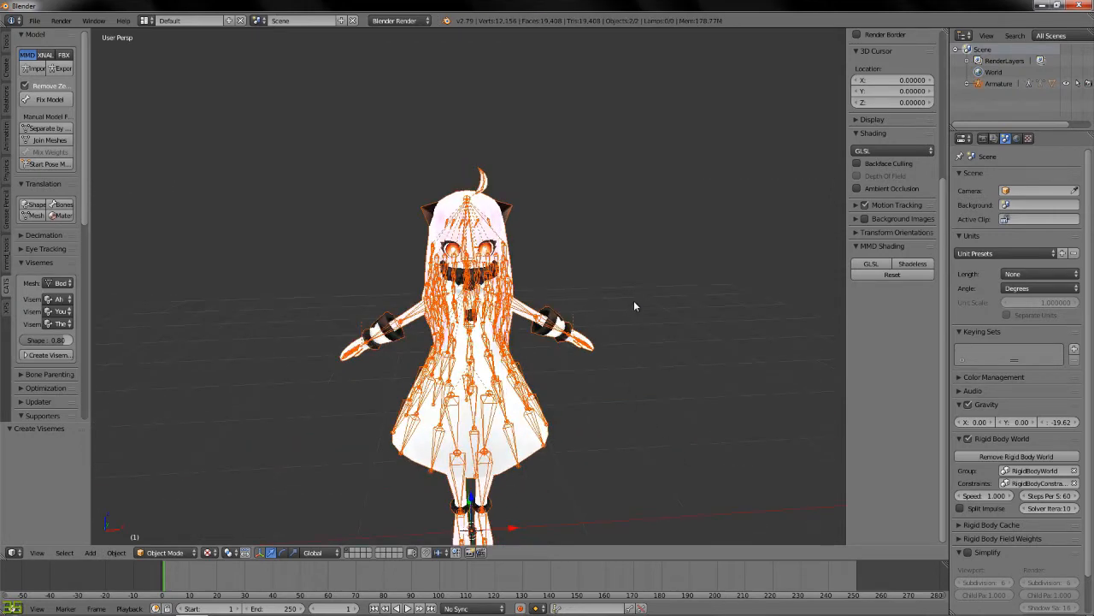
pyautogui.scroll(3, 633, 282)
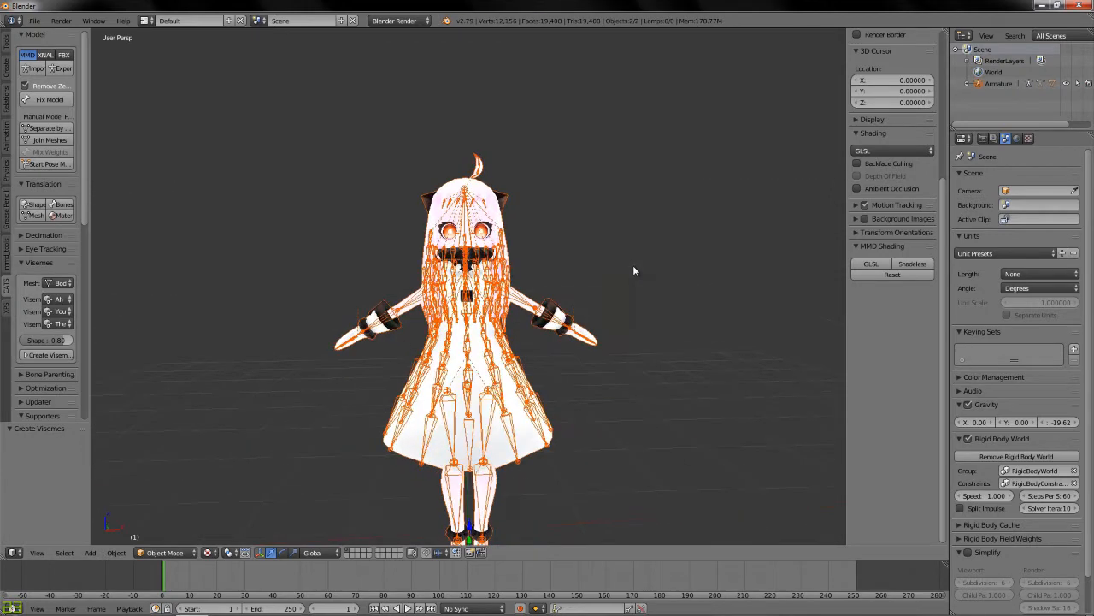
pyautogui.click(56, 100)
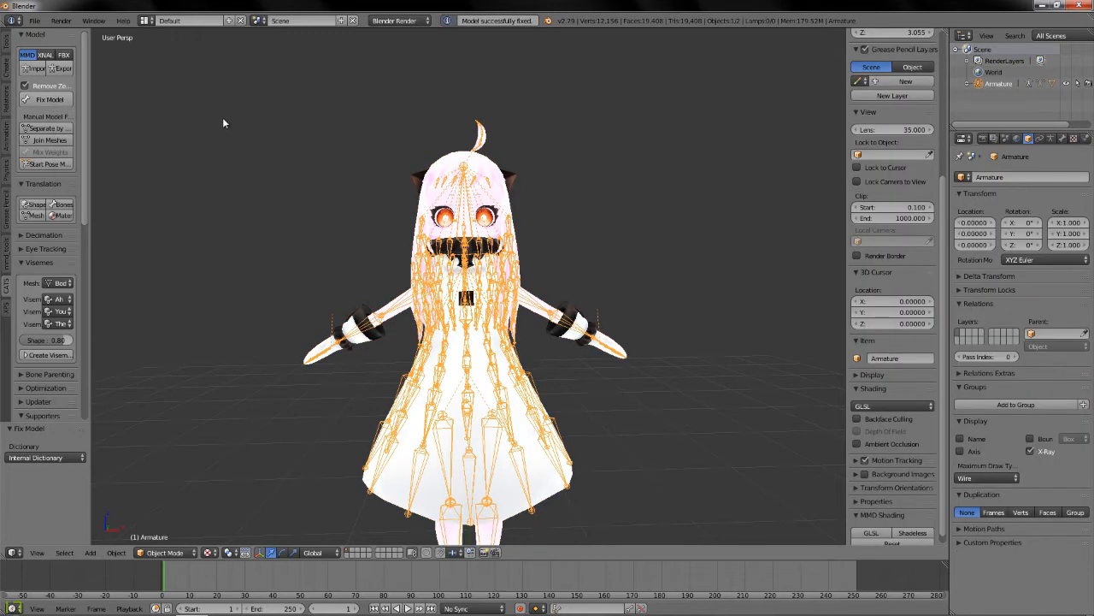
# Start an FBX export of the character and turn off Baked Animation in its options.
pyautogui.click(34, 20)
pyautogui.moveTo(99, 248)
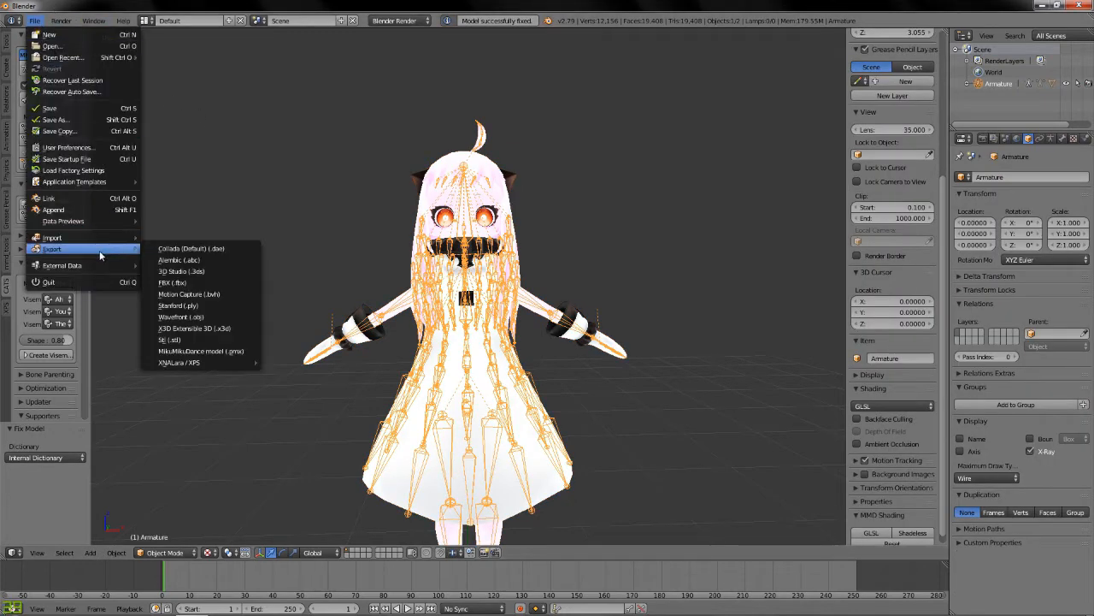
pyautogui.click(184, 283)
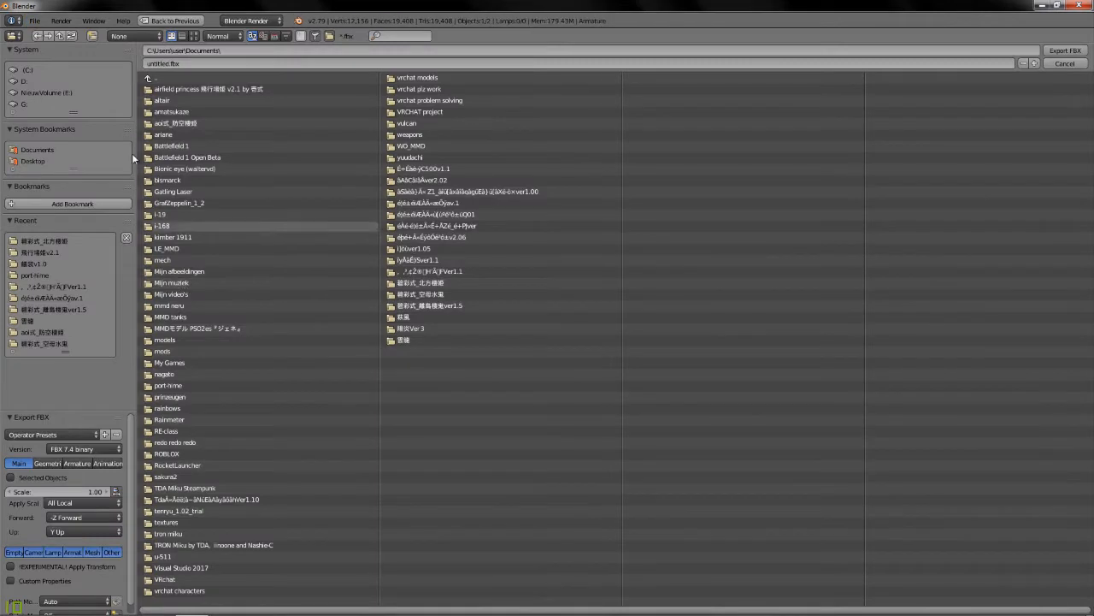
pyautogui.click(79, 436)
pyautogui.click(64, 464)
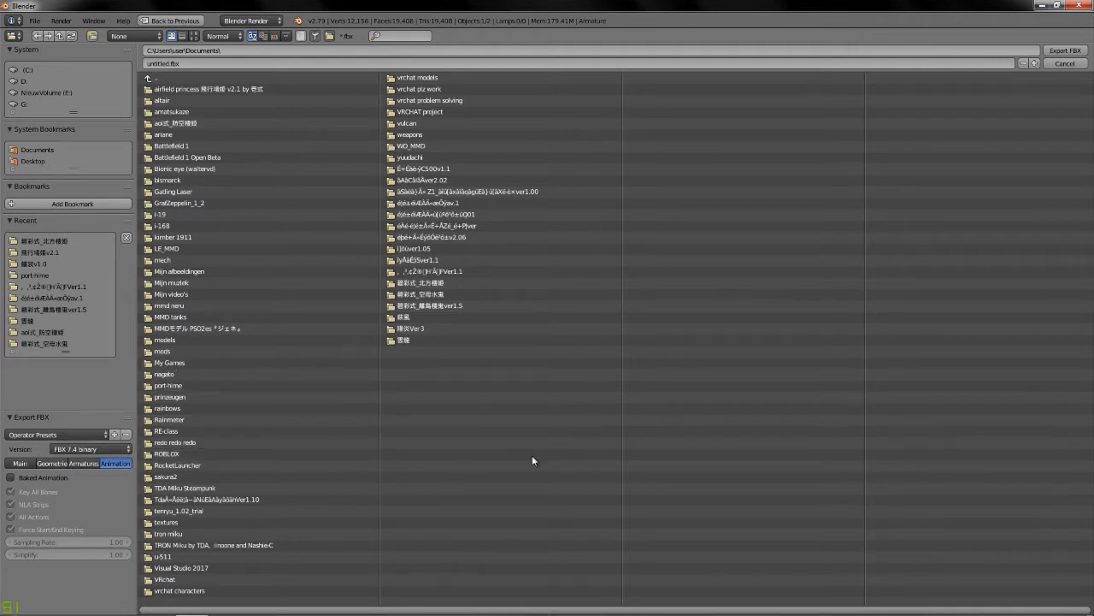
# Export the character as hoppou-video2.fbx into the 碧彩式_北方棲姫 folder in Documents.
pyautogui.click(447, 285)
pyautogui.click(211, 64)
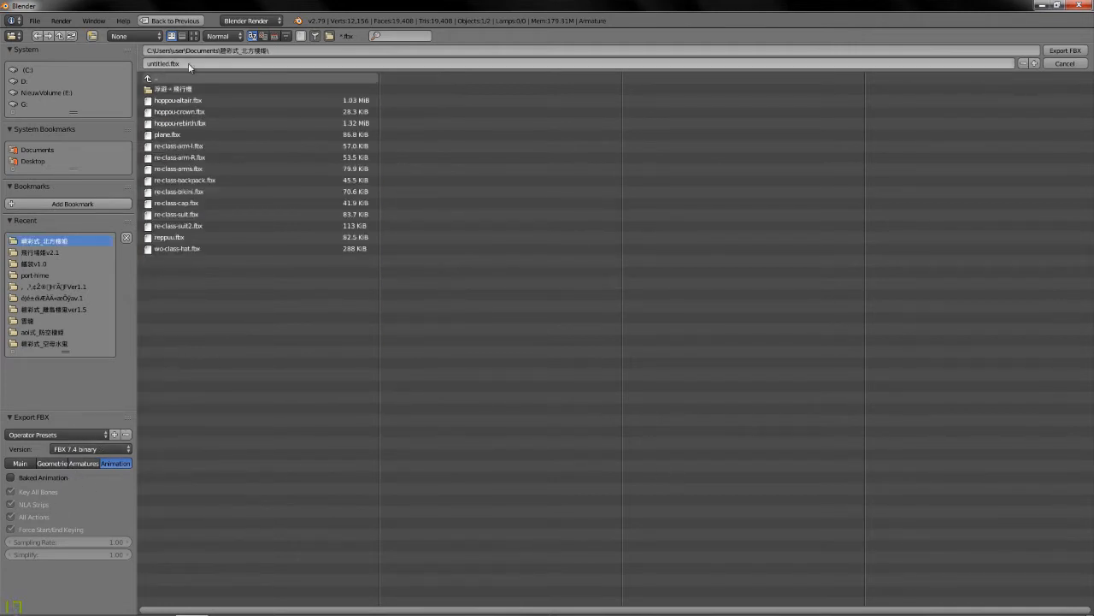
pyautogui.press('BackSpace')
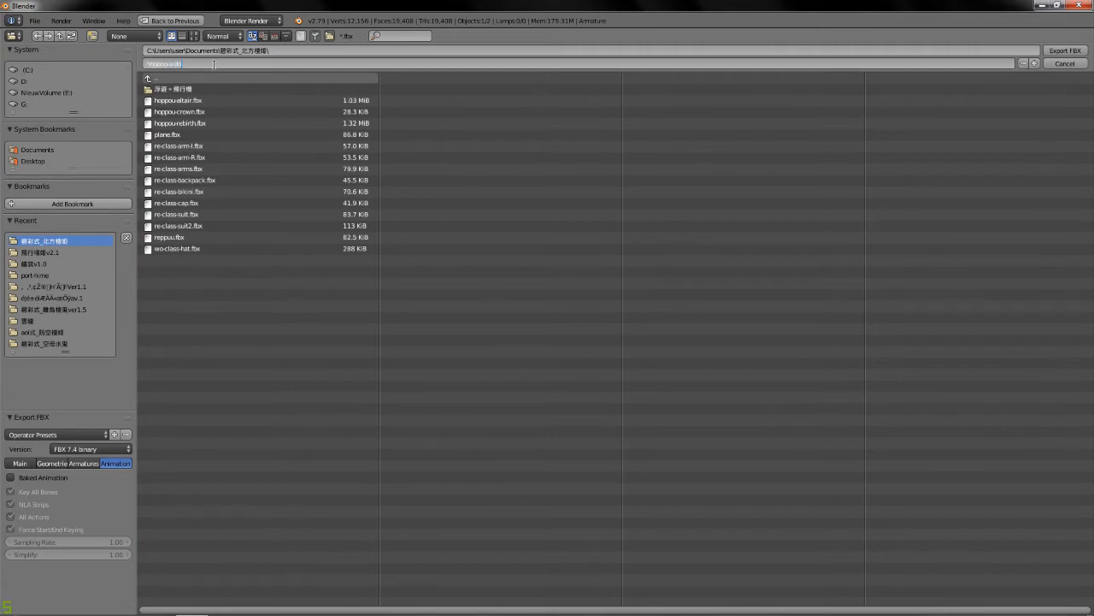
pyautogui.press('Return')
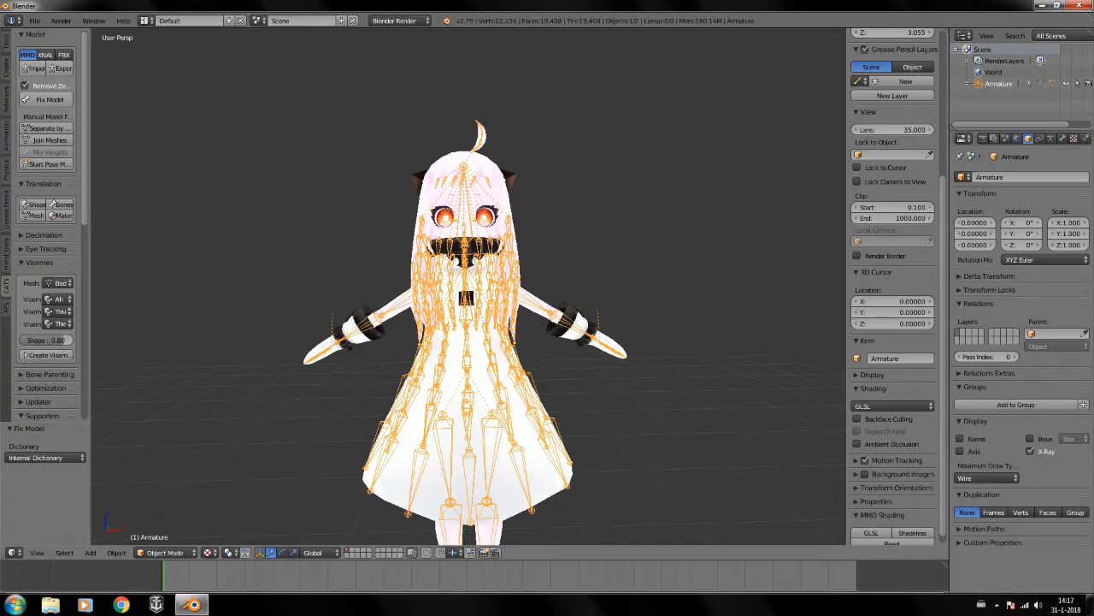
# Quit Blender without saving the changes.
pyautogui.rightClick(193, 605)
pyautogui.click(184, 577)
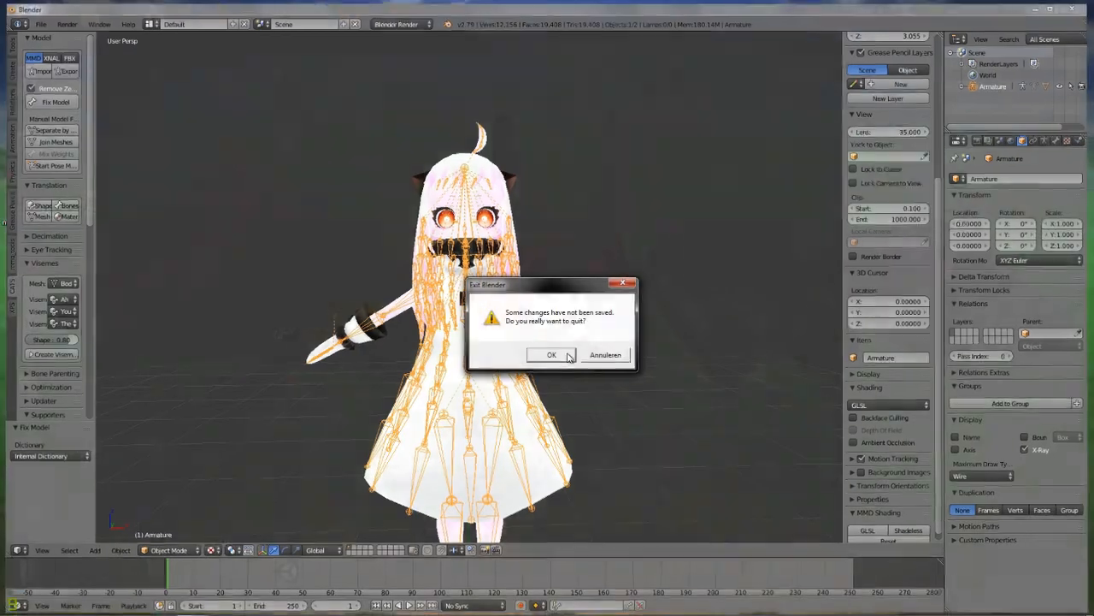
pyautogui.click(552, 354)
# Launch Unity 5.6.3p1 and open the vrchat models project.
pyautogui.click(51, 604)
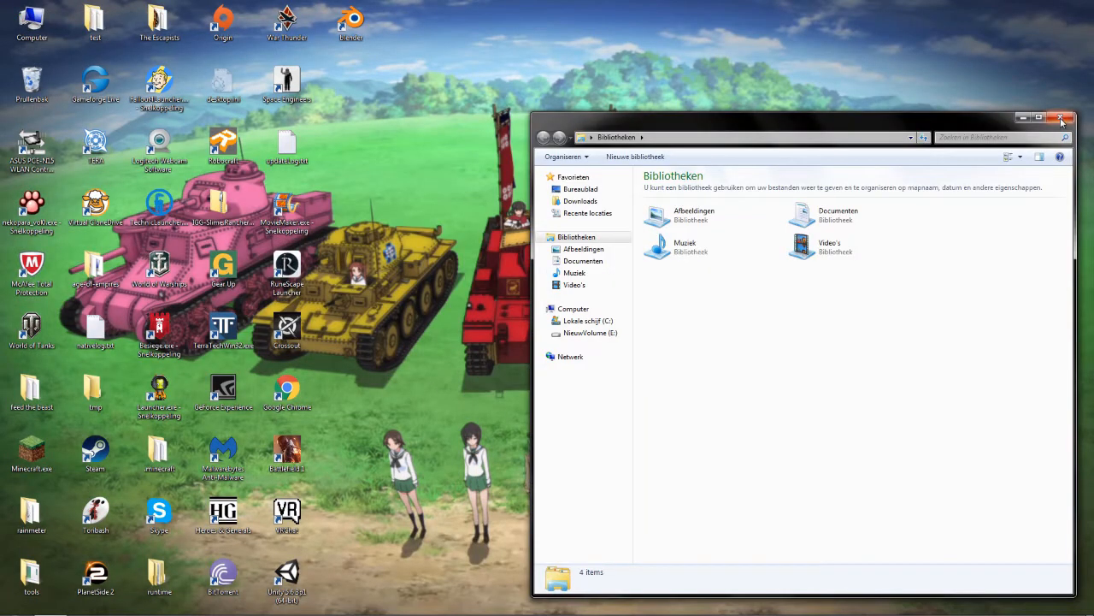
pyautogui.click(1062, 121)
pyautogui.doubleClick(313, 573)
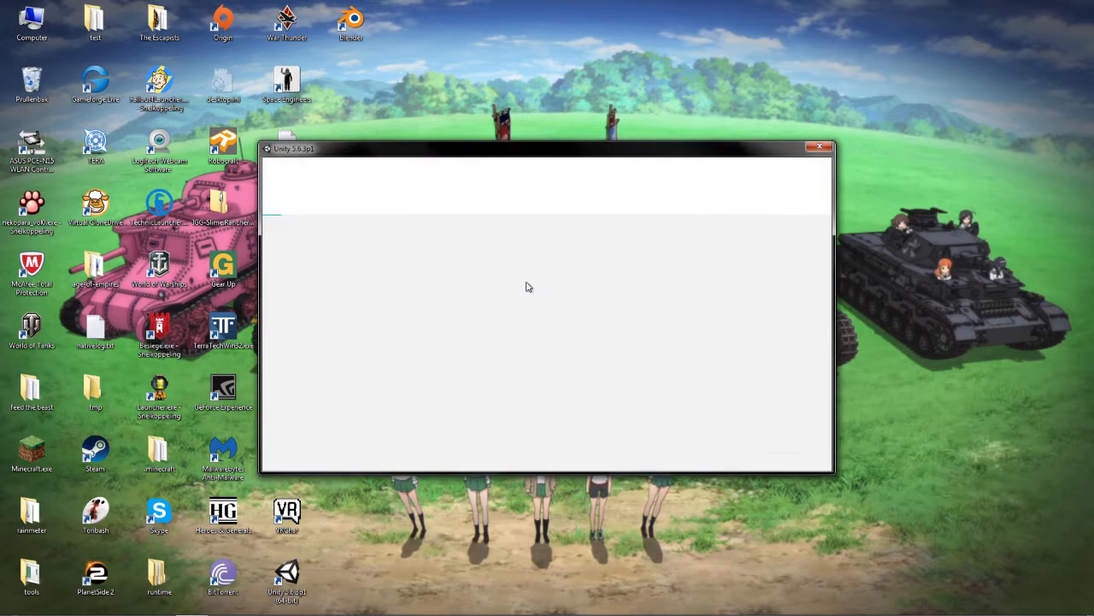
pyautogui.click(423, 243)
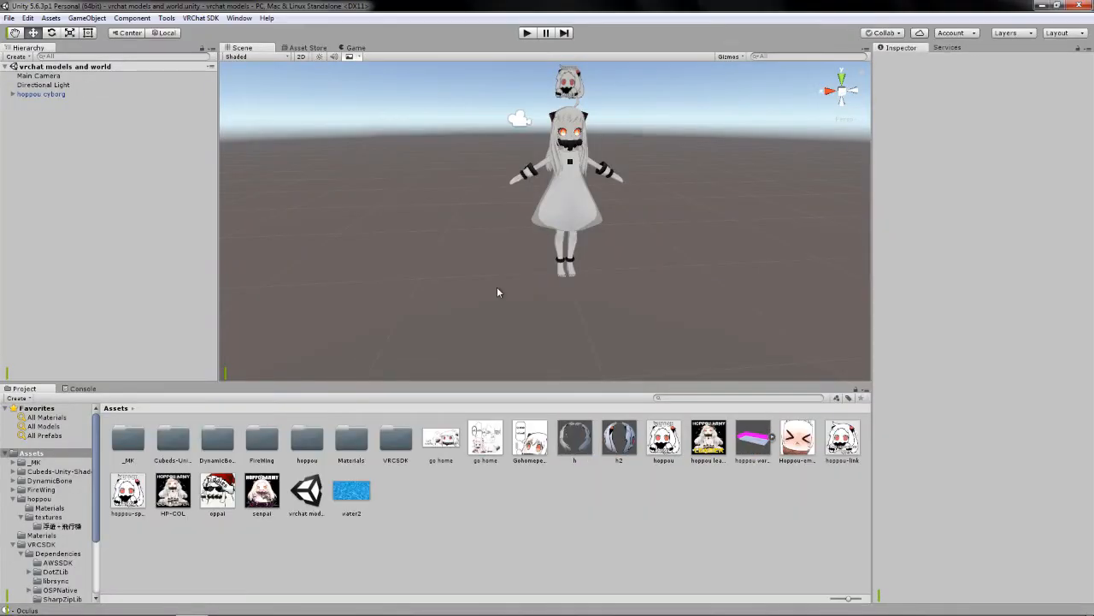
# Delete the hoppou cyborg avatar from the scene.
pyautogui.click(41, 94)
pyautogui.rightClick(67, 94)
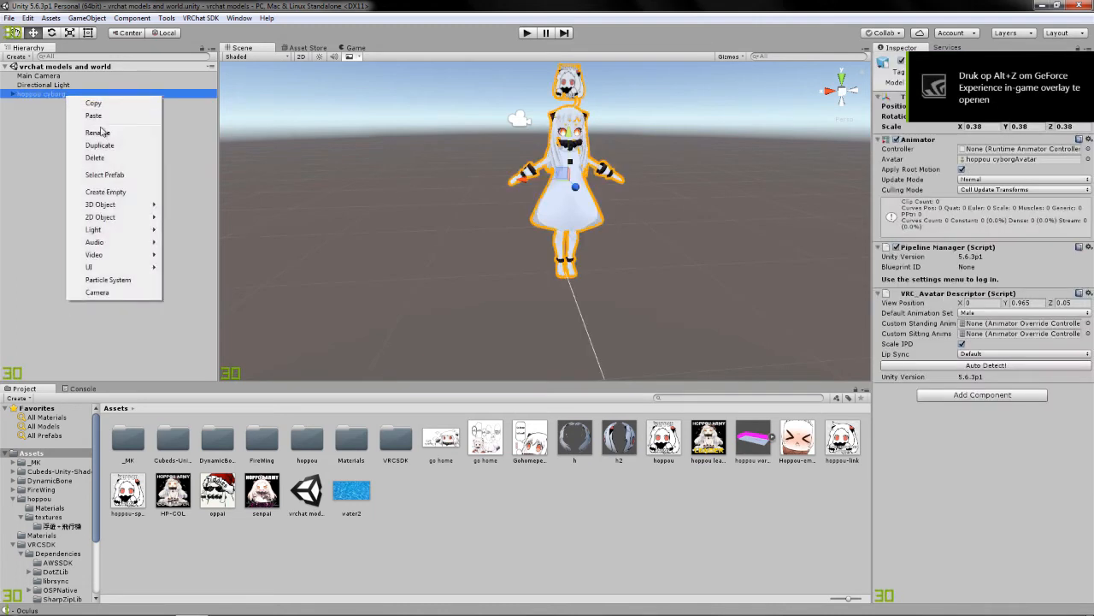
pyautogui.click(95, 158)
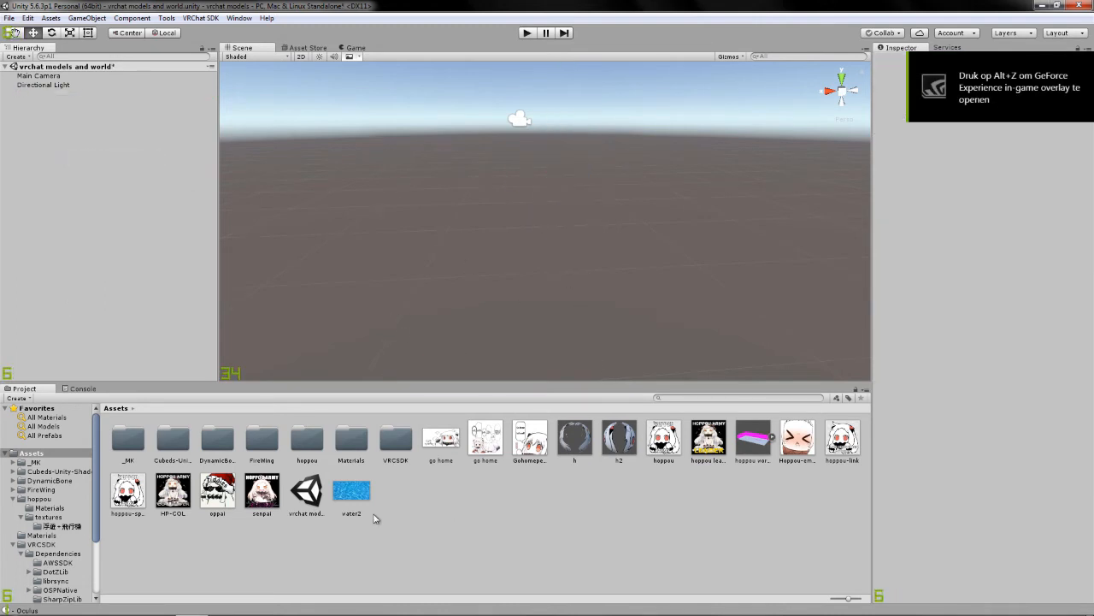
# Search Documents for "hoppou-video" and import hoppou-video2.fbx into the project's hoppou assets folder.
pyautogui.rightClick(408, 521)
pyautogui.moveTo(476, 311)
pyautogui.doubleClick(299, 439)
pyautogui.moveTo(17, 611)
pyautogui.click(51, 606)
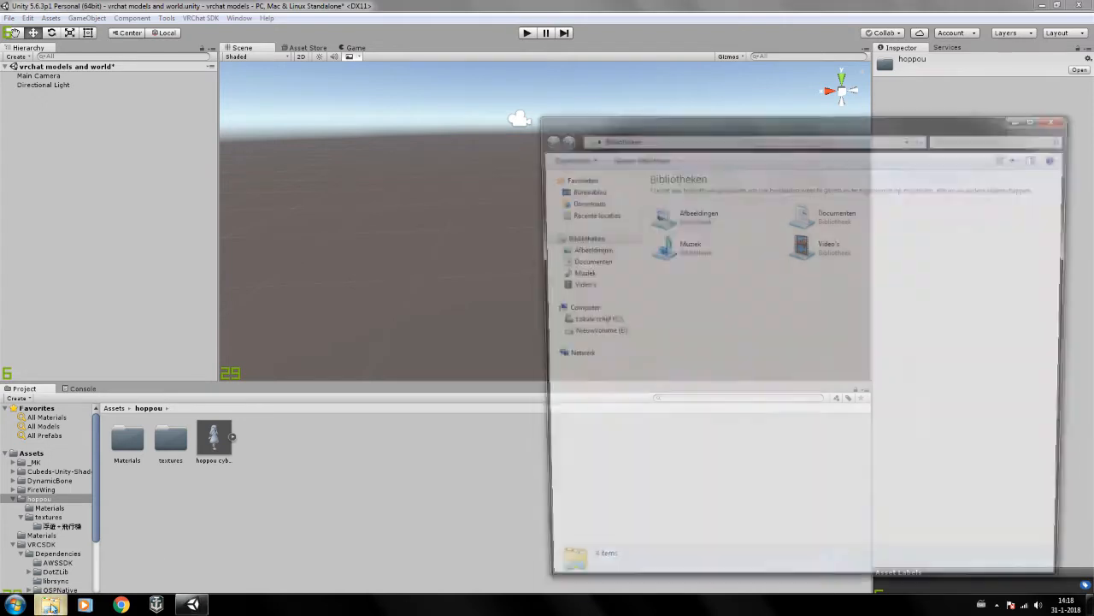
pyautogui.click(602, 261)
pyautogui.click(1010, 136)
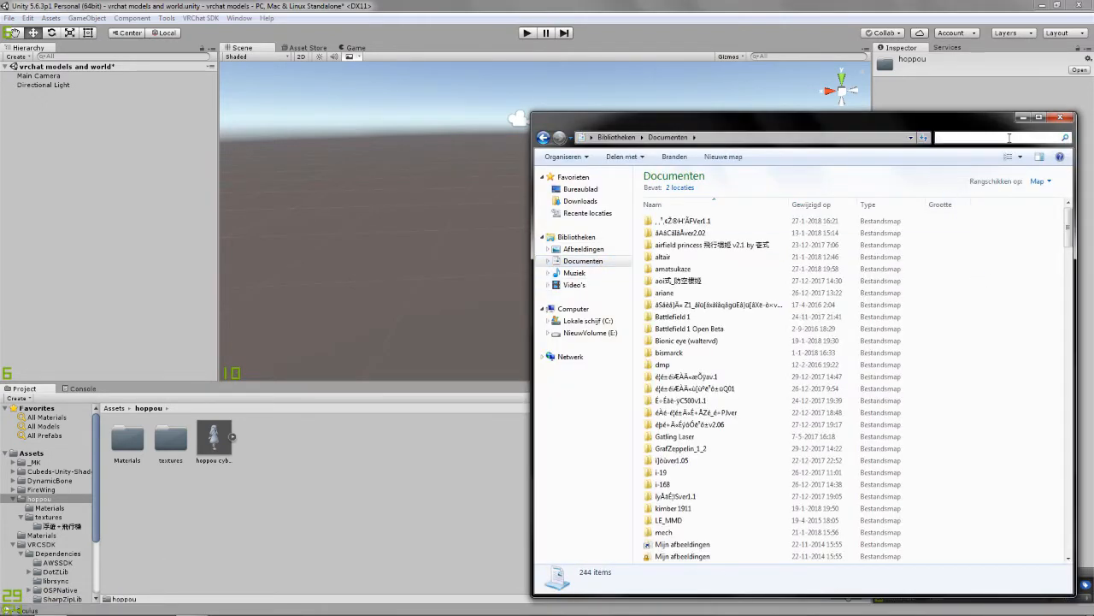
pyautogui.write('hoppou video')
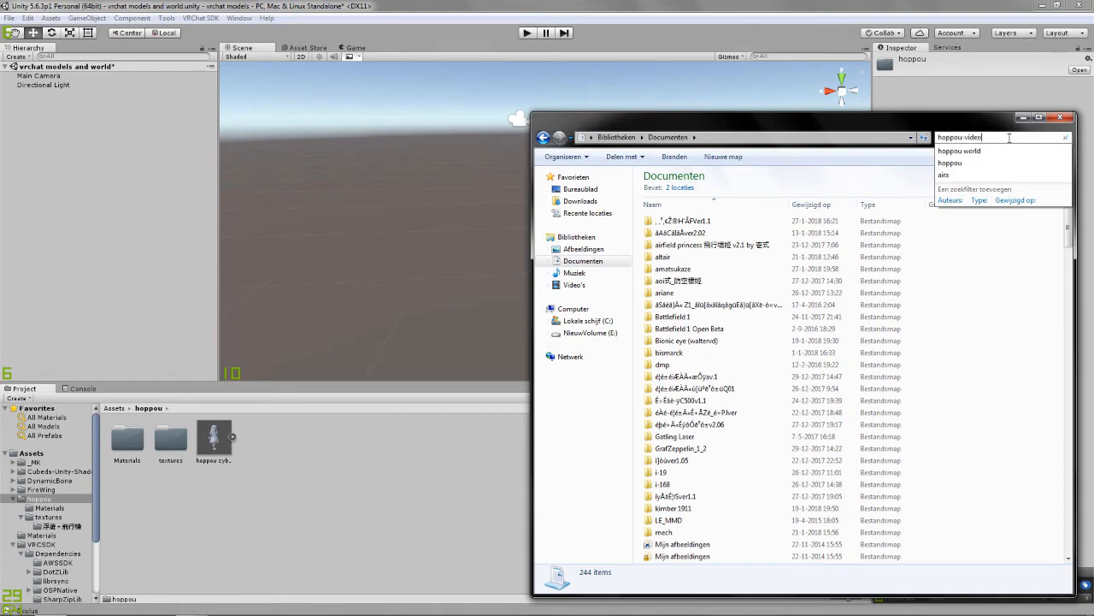
pyautogui.press('Return')
pyautogui.moveTo(848, 212); pyautogui.dragTo(360, 470)
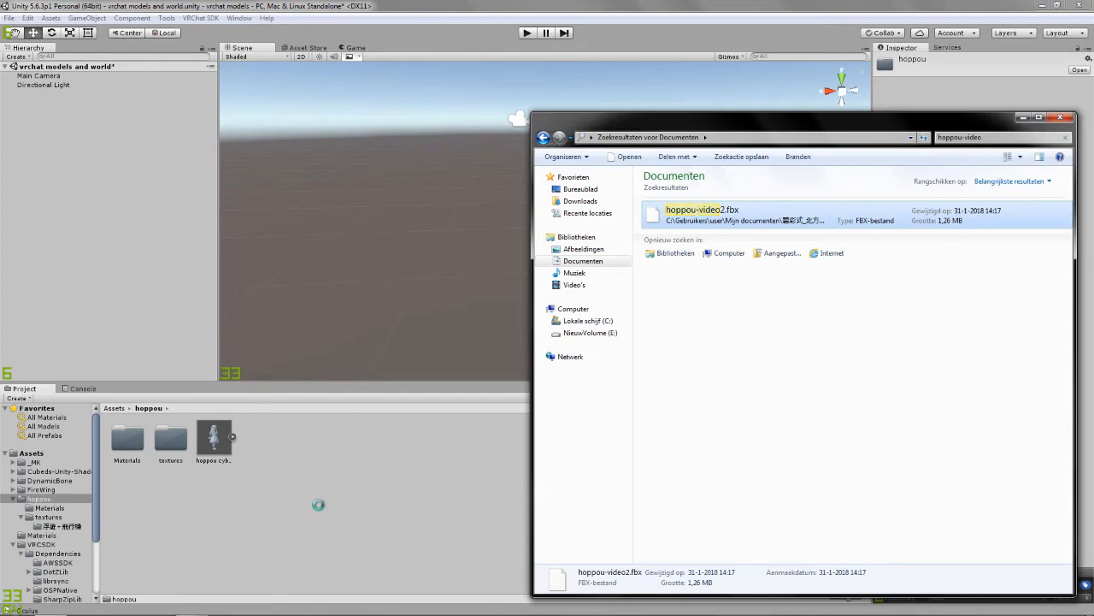
# Set the rig animation type of the hoppou-video2 model to Humanoid and apply it.
pyautogui.click(354, 475)
pyautogui.click(257, 438)
pyautogui.click(1023, 97)
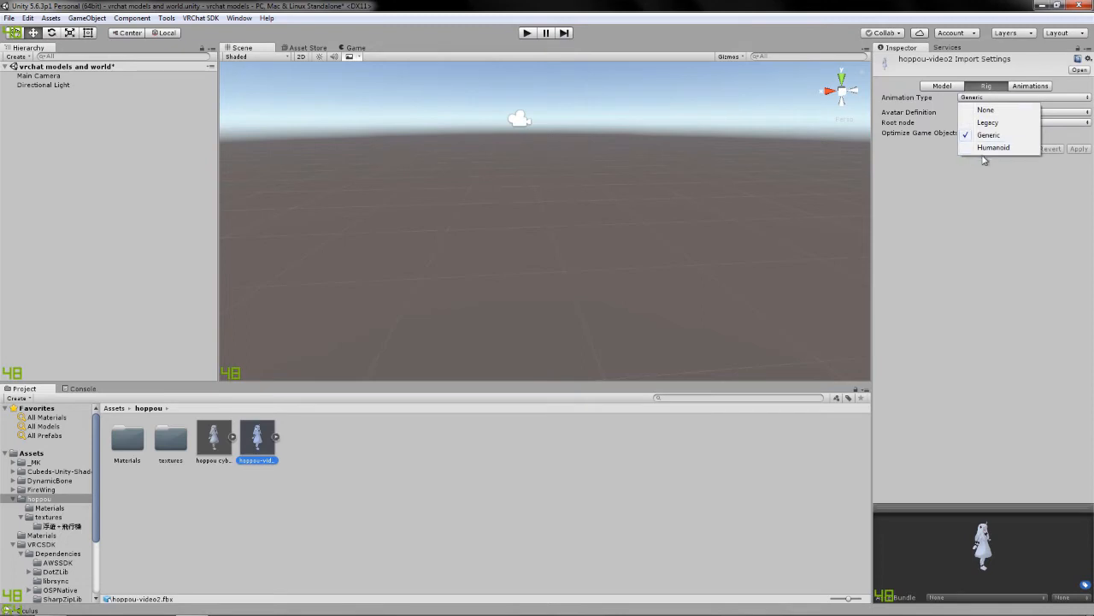
pyautogui.click(992, 147)
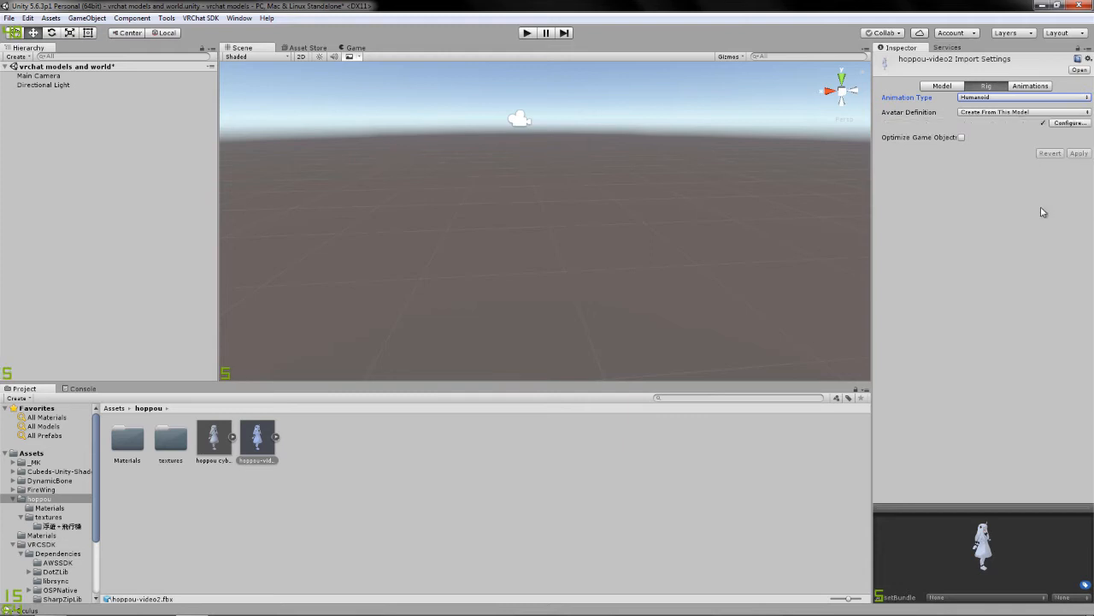
# Configure the hoppou-video2 avatar's head mapping by clearing the Jaw bone assignment, and apply the change.
pyautogui.click(1080, 123)
pyautogui.click(532, 335)
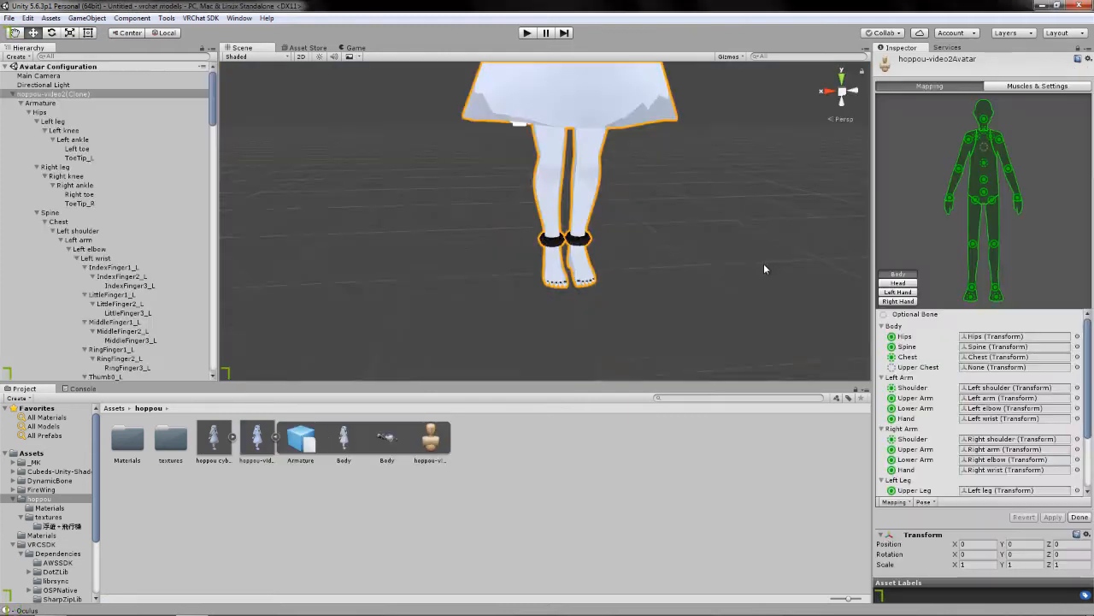
pyautogui.click(895, 284)
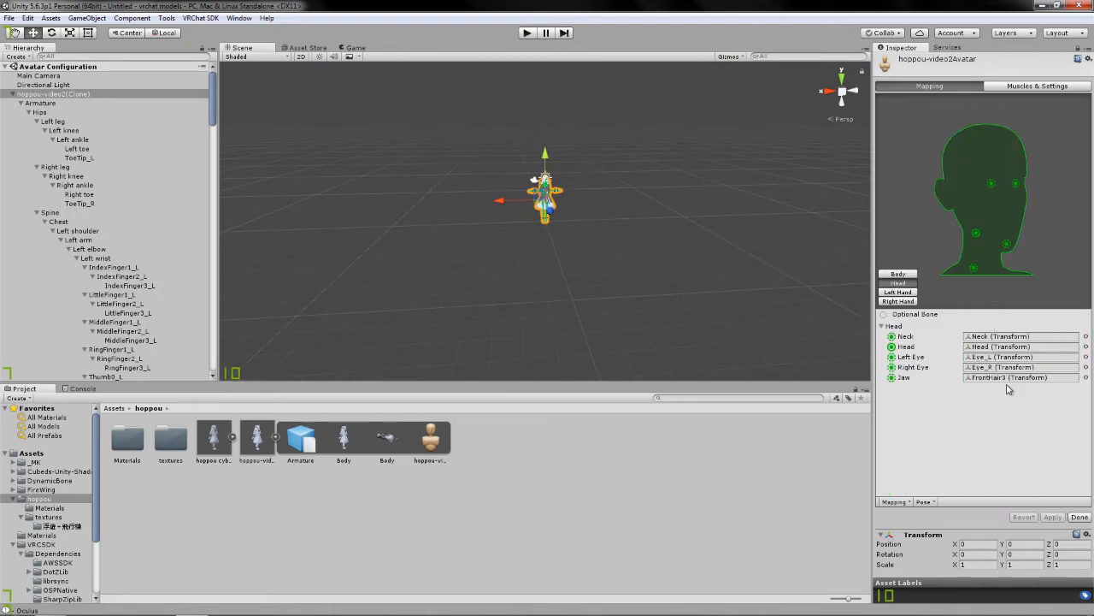
pyautogui.click(1002, 378)
pyautogui.press('Delete')
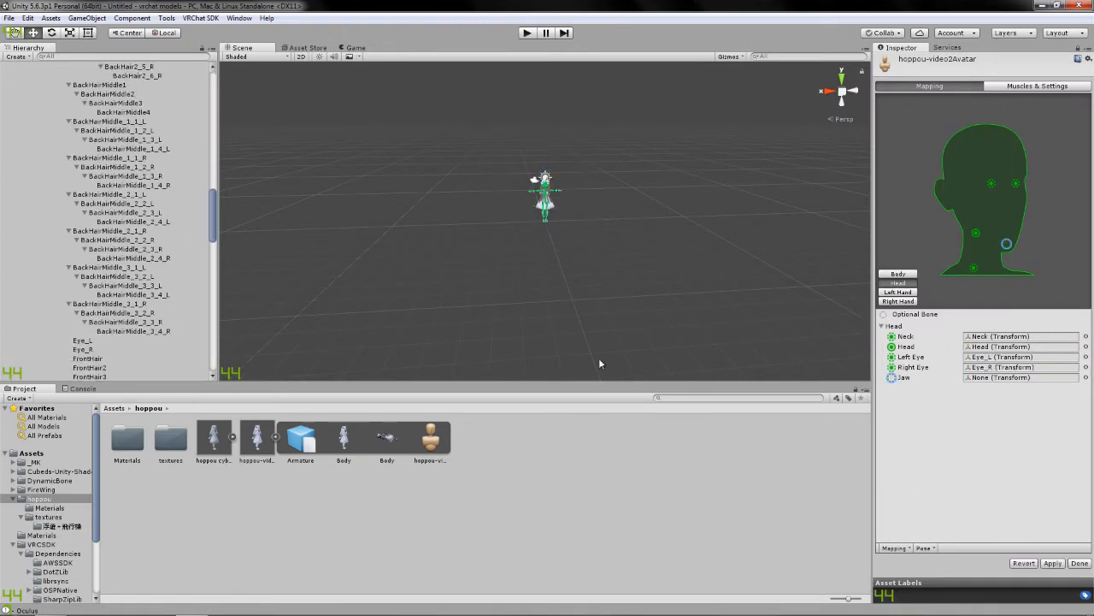
pyautogui.click(1050, 563)
pyautogui.click(1079, 564)
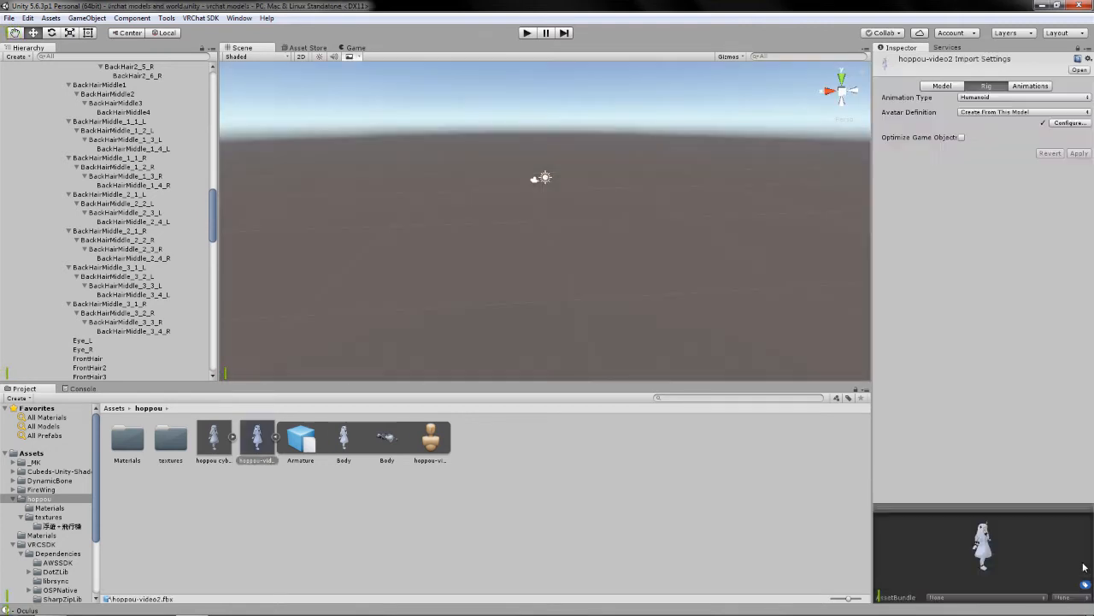
# Place the hoppou-video2 model in the scene and set its scale to 0.38 on X, Y and Z.
pyautogui.moveTo(257, 438); pyautogui.dragTo(78, 247)
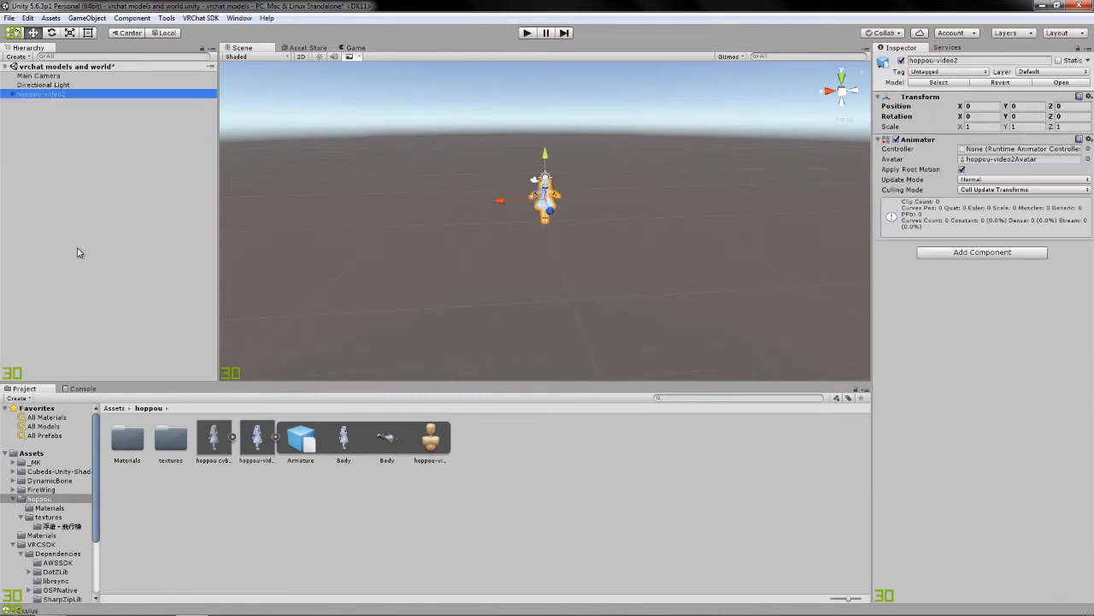
pyautogui.press('f')
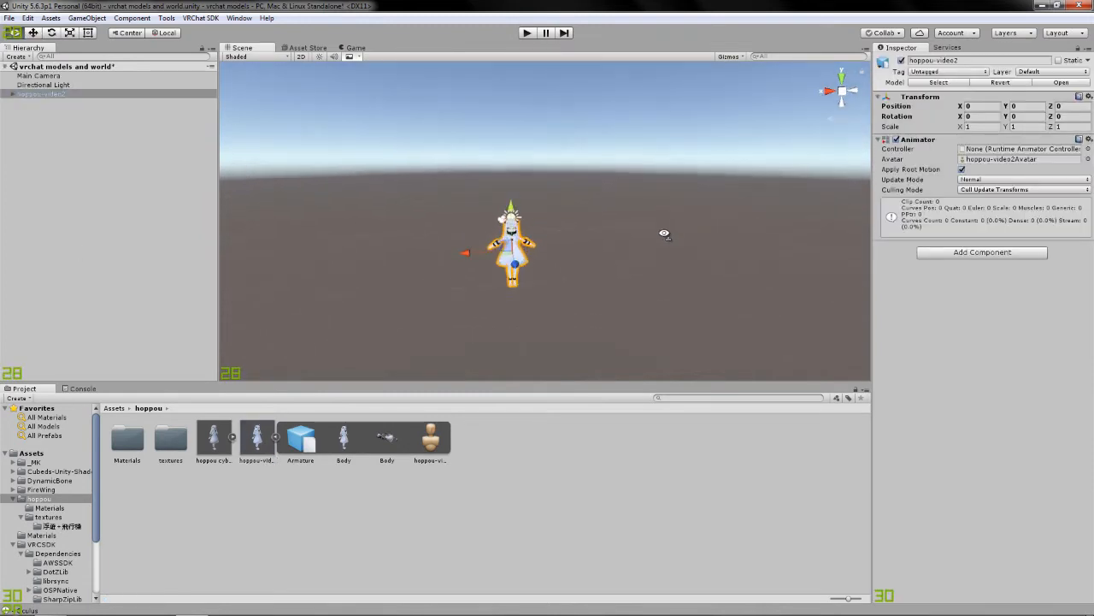
pyautogui.click(990, 126)
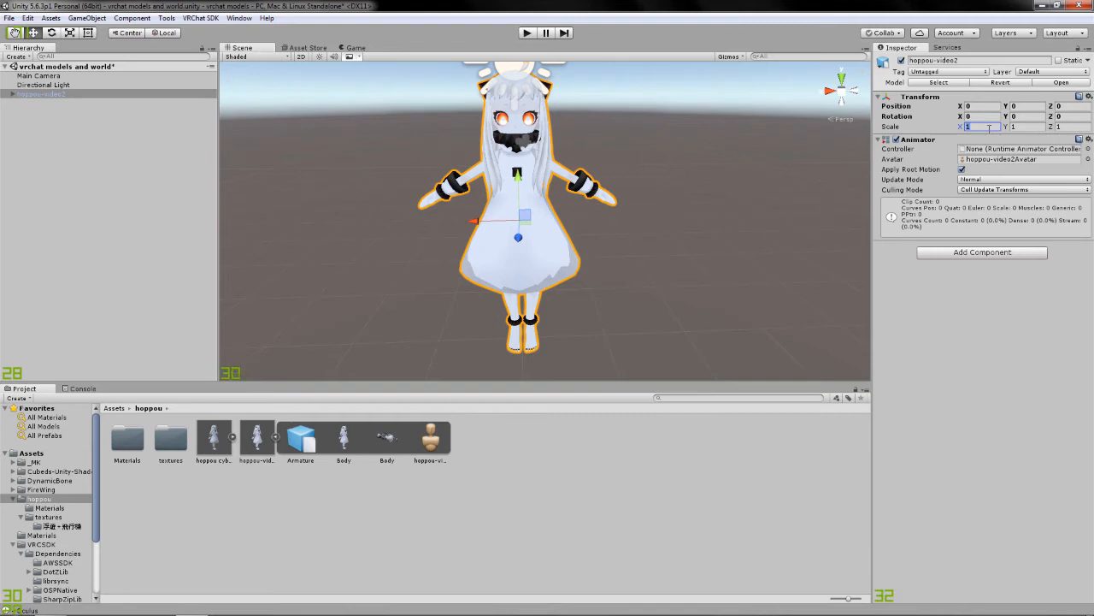
pyautogui.write('0.38')
pyautogui.click(1039, 126)
pyautogui.write('0.38')
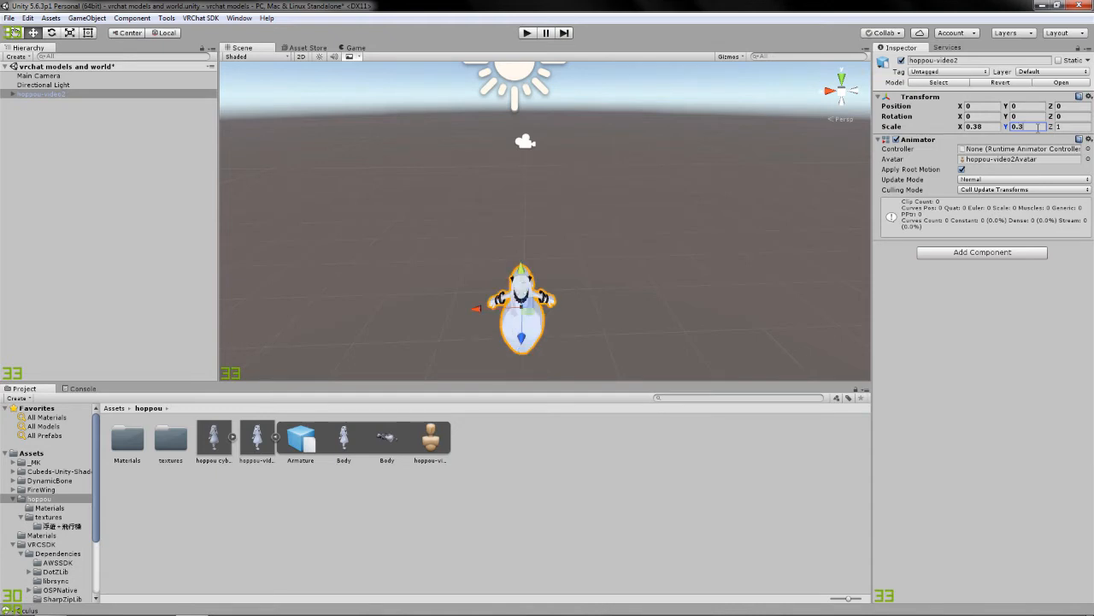
pyautogui.click(1069, 126)
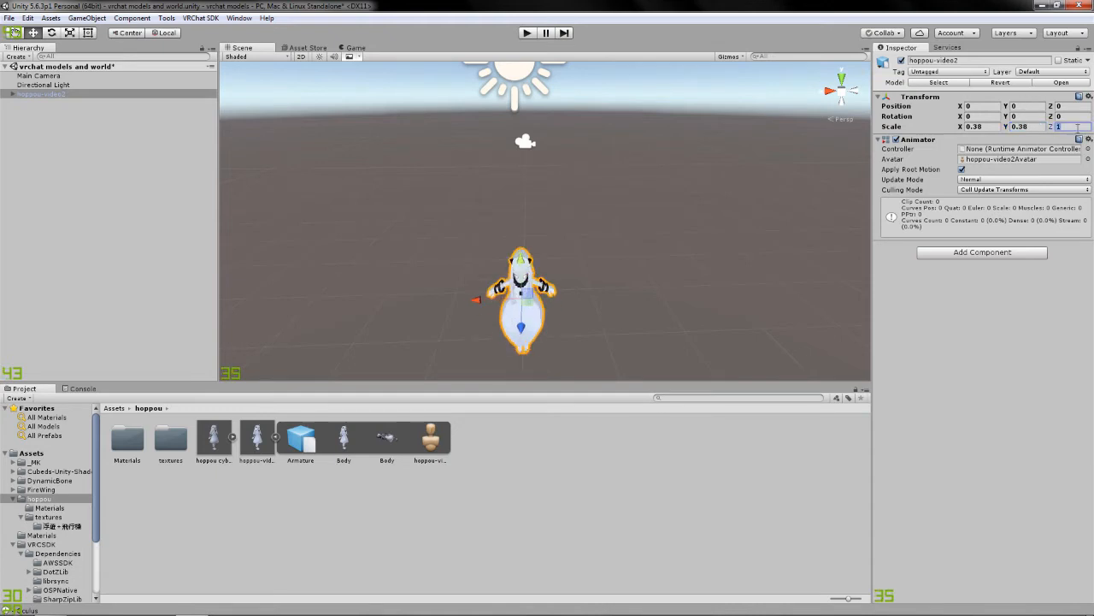
pyautogui.write('0.38')
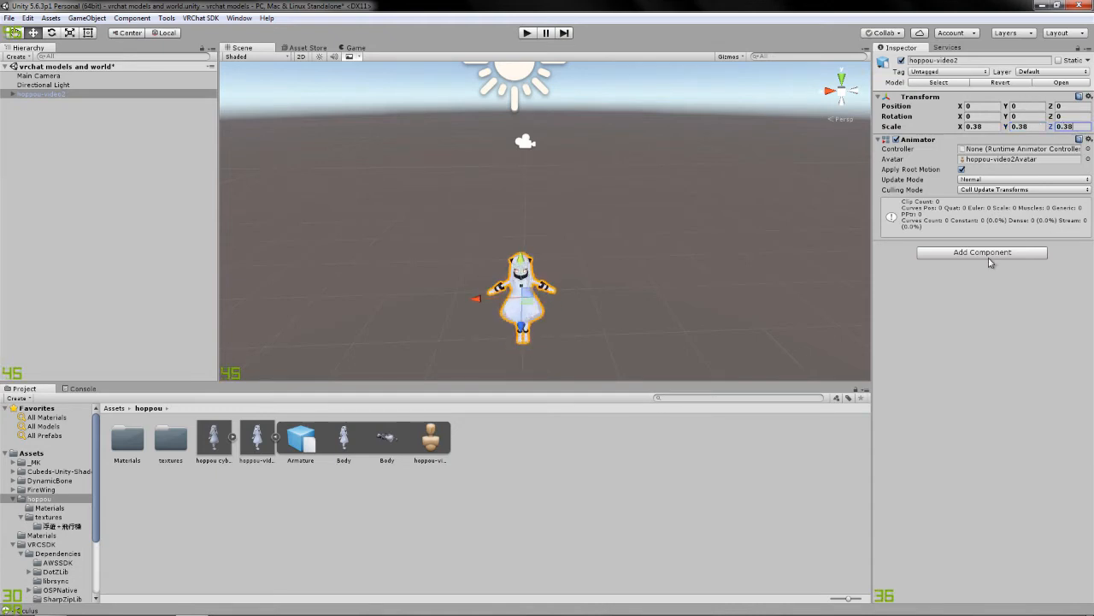
# Add a VRC_Avatar Descriptor component to hoppou-video2 and set its view position to Y 0.965 and Z 0.05.
pyautogui.click(983, 255)
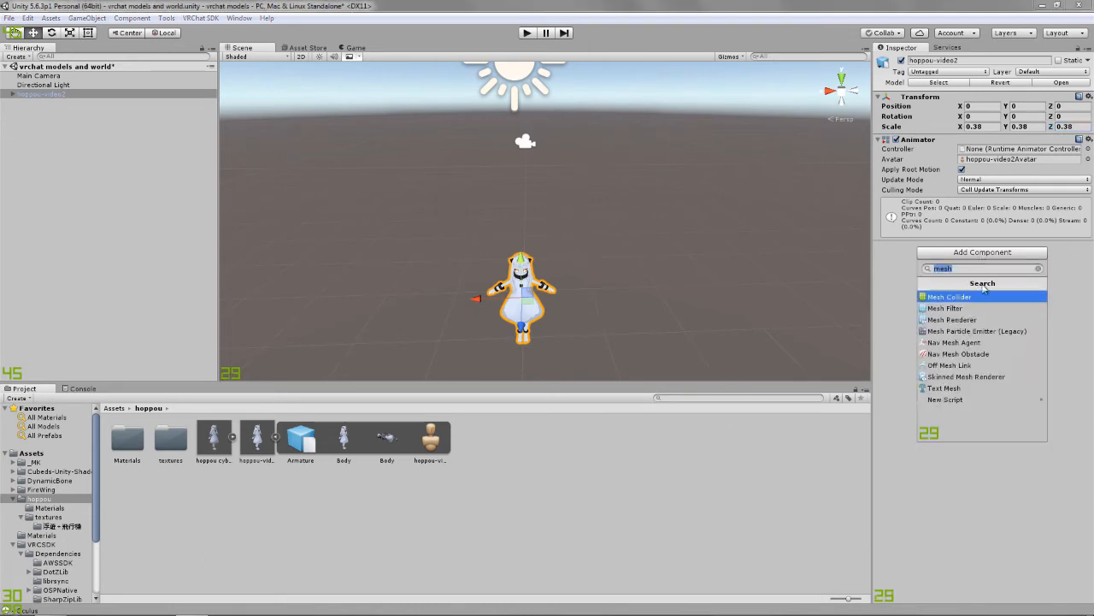
pyautogui.write('avata')
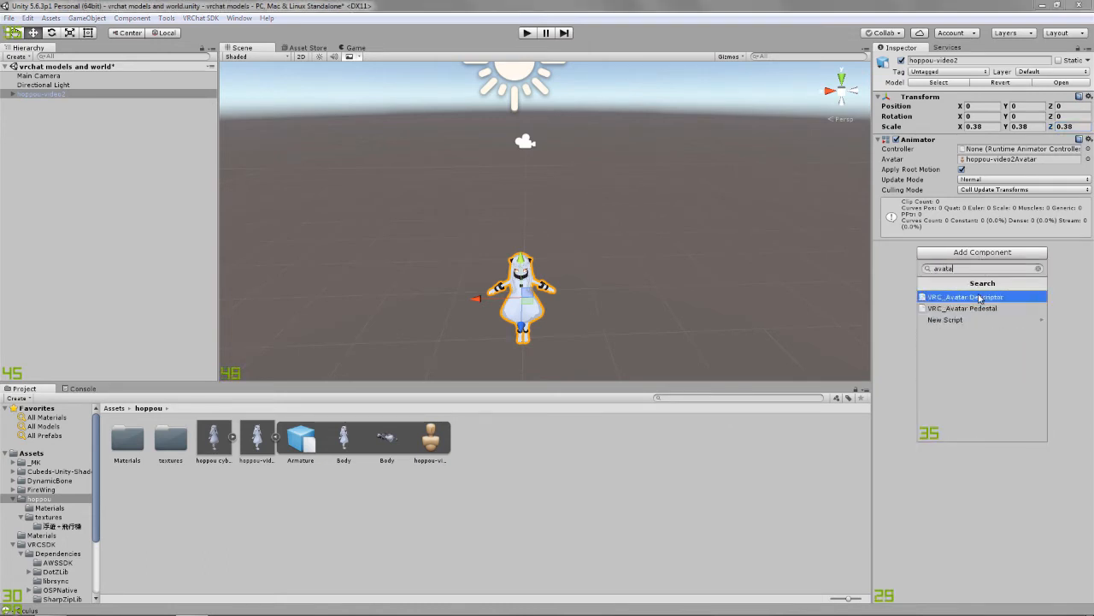
pyautogui.click(981, 297)
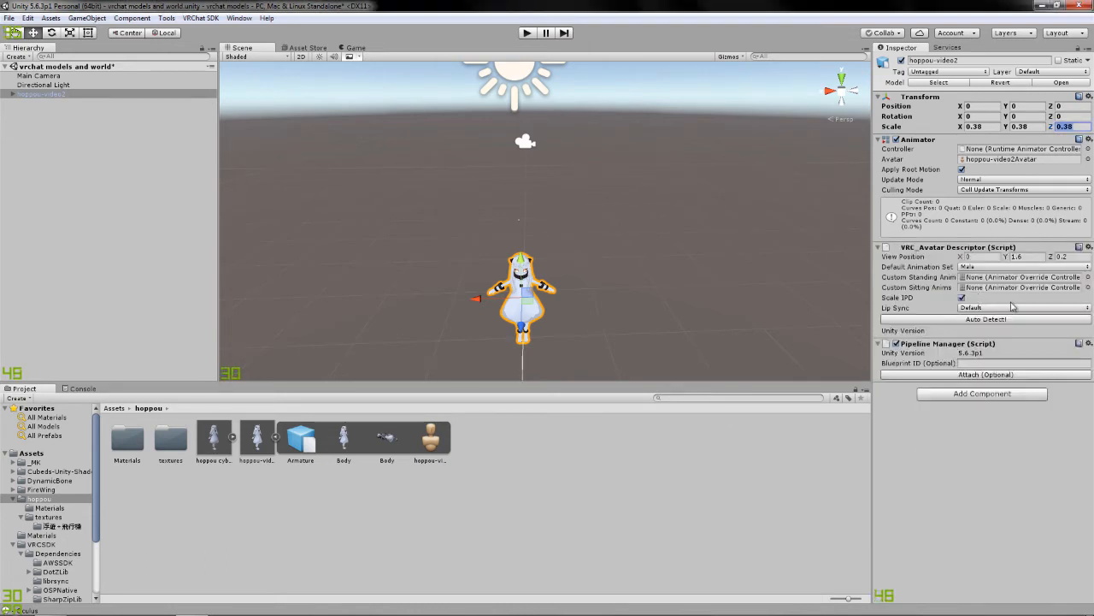
pyautogui.click(1017, 256)
pyautogui.write('0.965')
pyautogui.click(1077, 256)
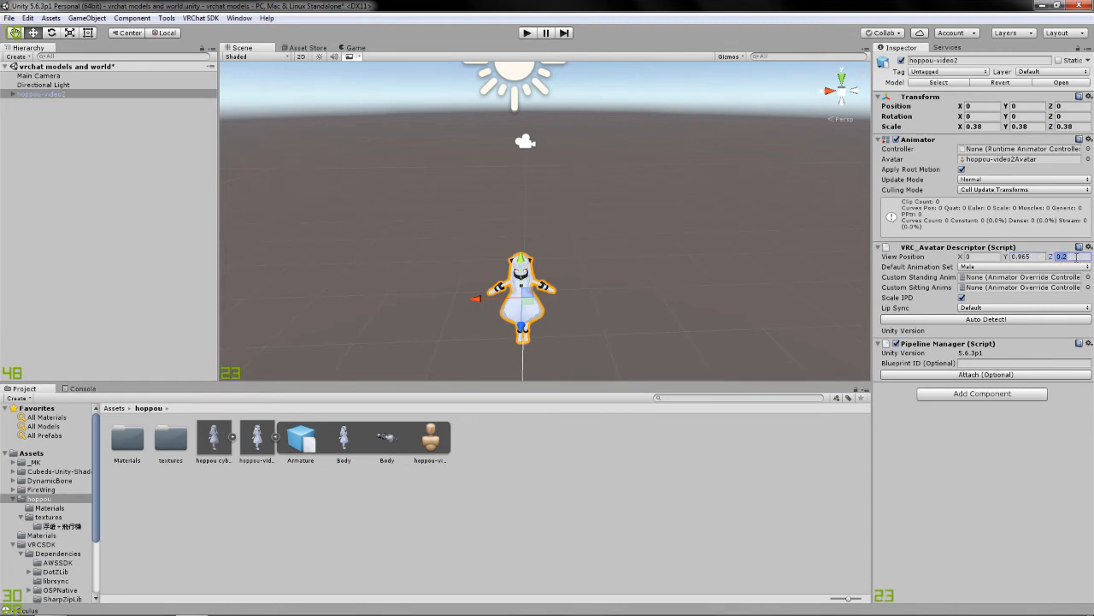
pyautogui.write('0.05')
pyautogui.moveTo(611, 335); pyautogui.dragTo(917, 320, button='right')
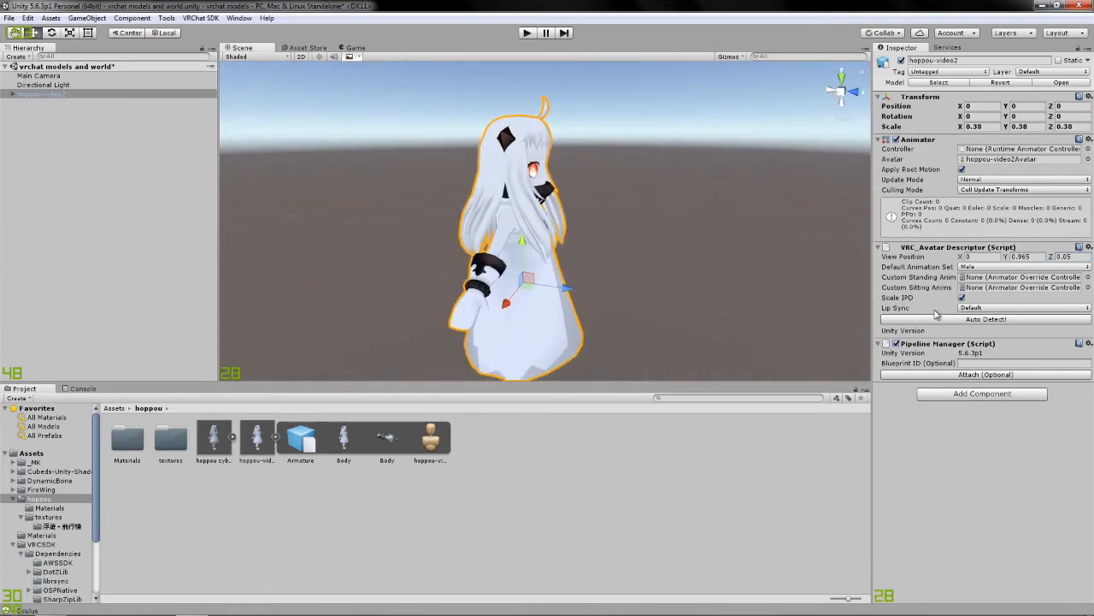
# Set the avatar descriptor's Lip Sync to Viseme Blend Shape and assign the Body mesh as its Face Mesh.
pyautogui.click(1016, 309)
pyautogui.click(1025, 358)
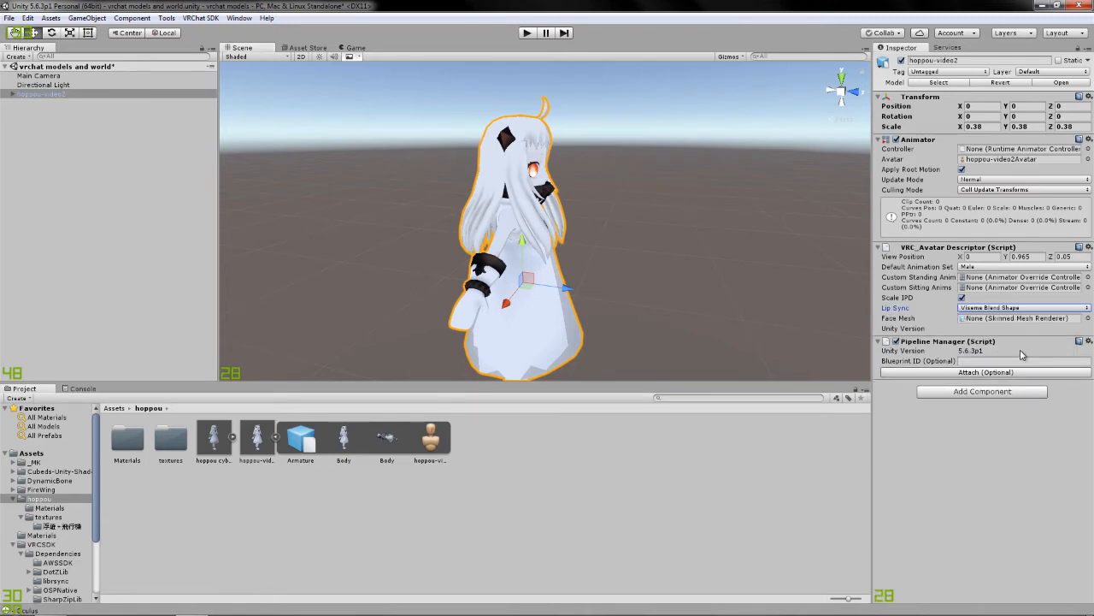
pyautogui.click(13, 97)
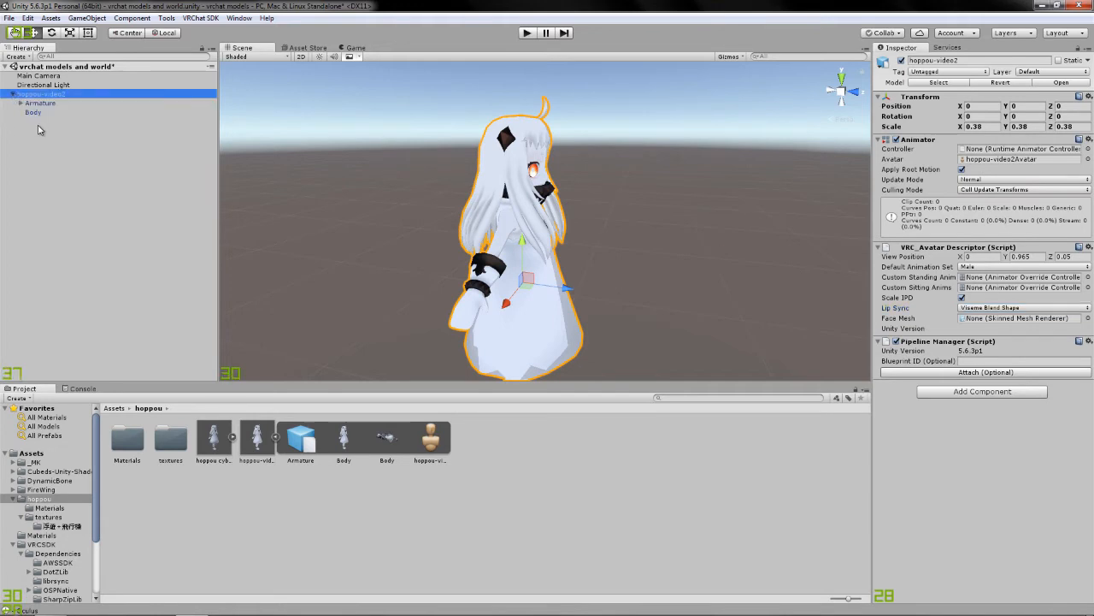
pyautogui.click(34, 113)
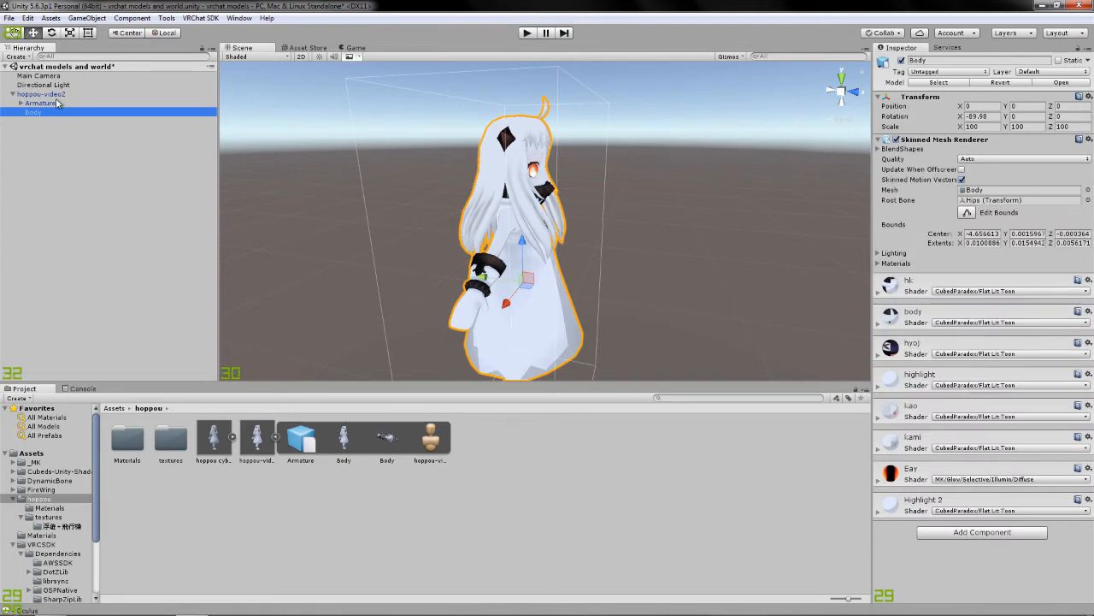
pyautogui.click(59, 94)
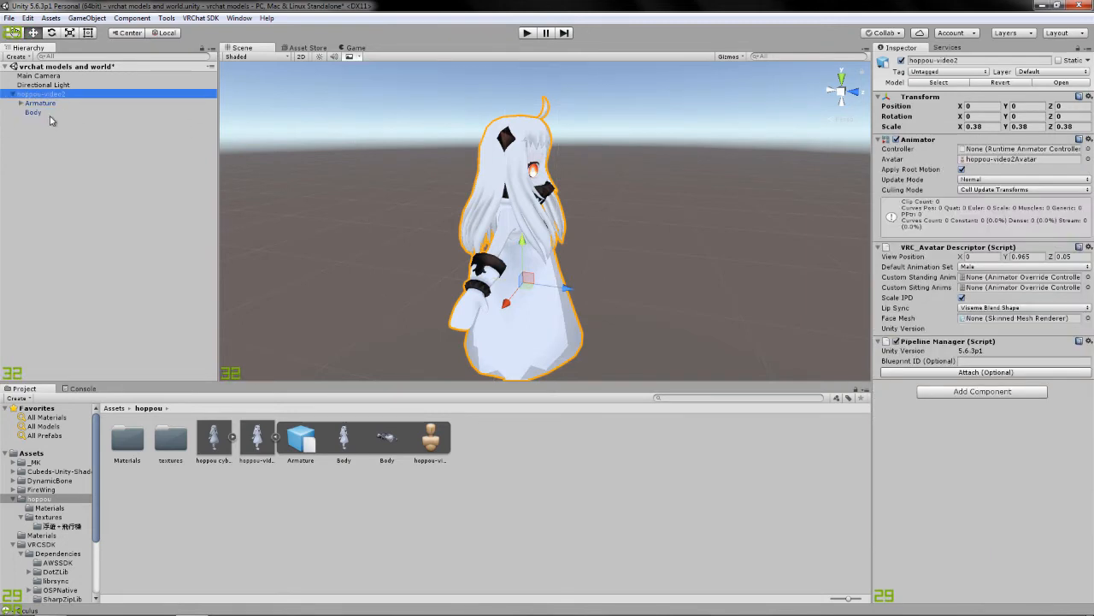
pyautogui.moveTo(36, 116); pyautogui.dragTo(1041, 324)
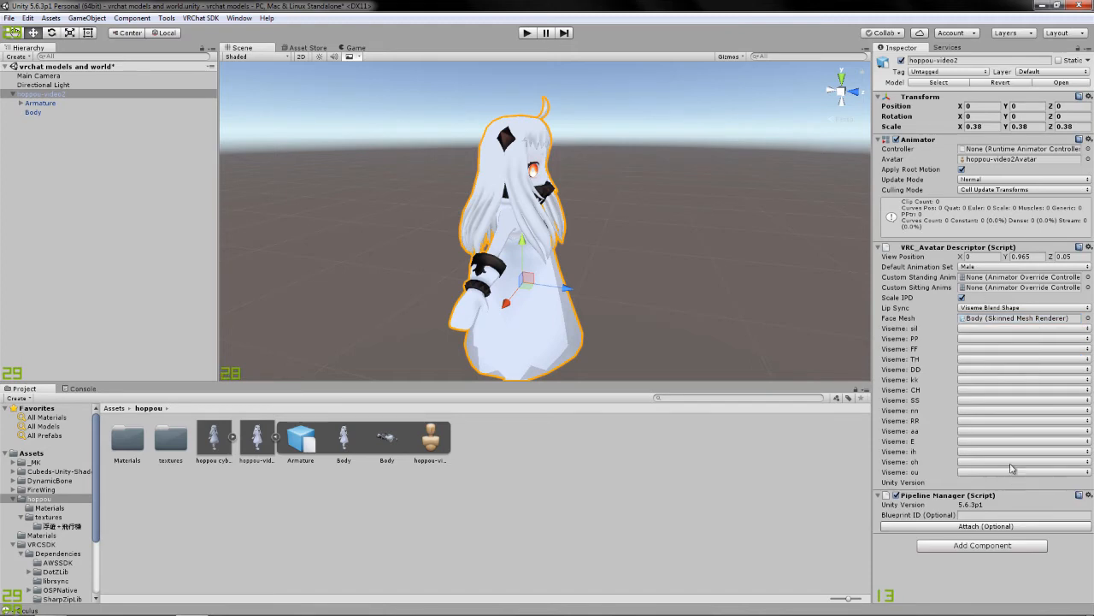
# Assign the matching vrc.v_sil, vrc.v_pp, vrc.v_ff, vrc.v_th and vrc.v_dd blend shapes to visemes sil, PP, FF, TH and DD.
pyautogui.click(1010, 333)
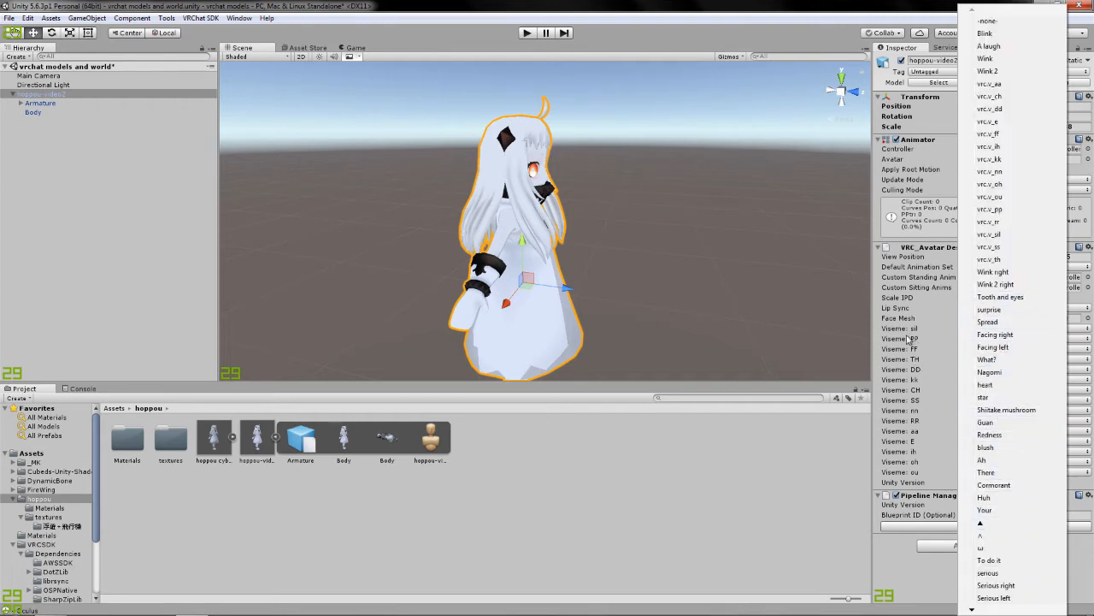
pyautogui.click(1011, 243)
pyautogui.click(1010, 333)
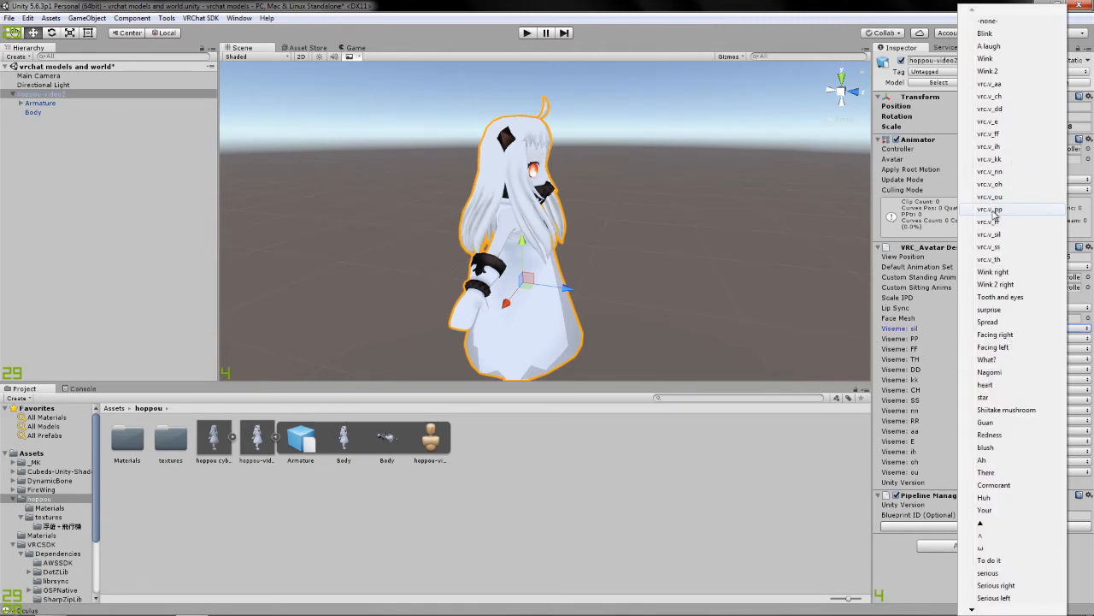
pyautogui.click(1012, 209)
pyautogui.click(1019, 349)
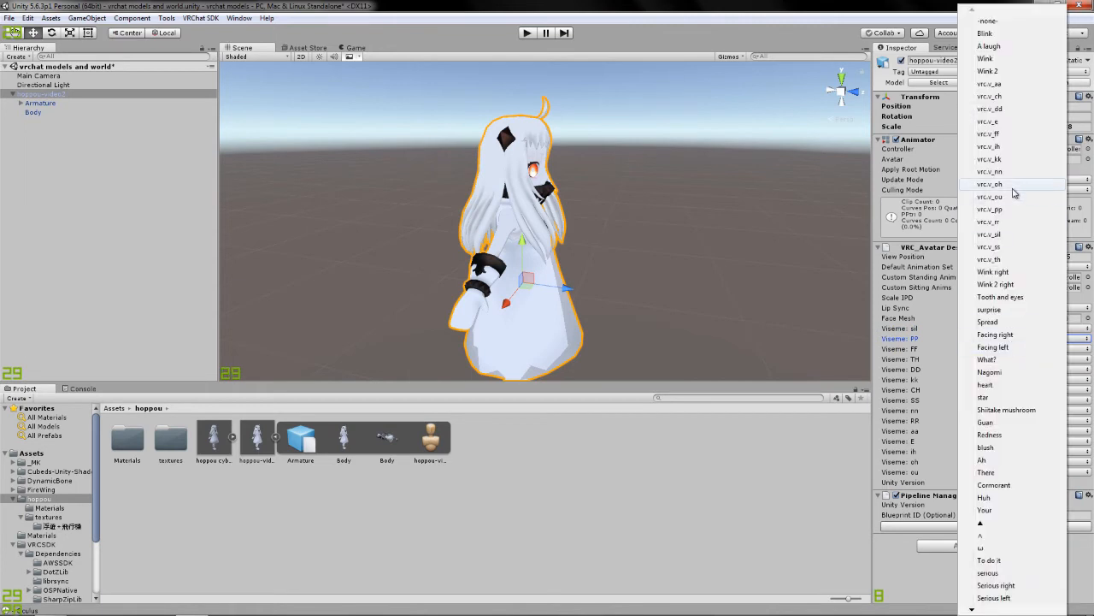
pyautogui.click(988, 134)
pyautogui.click(994, 359)
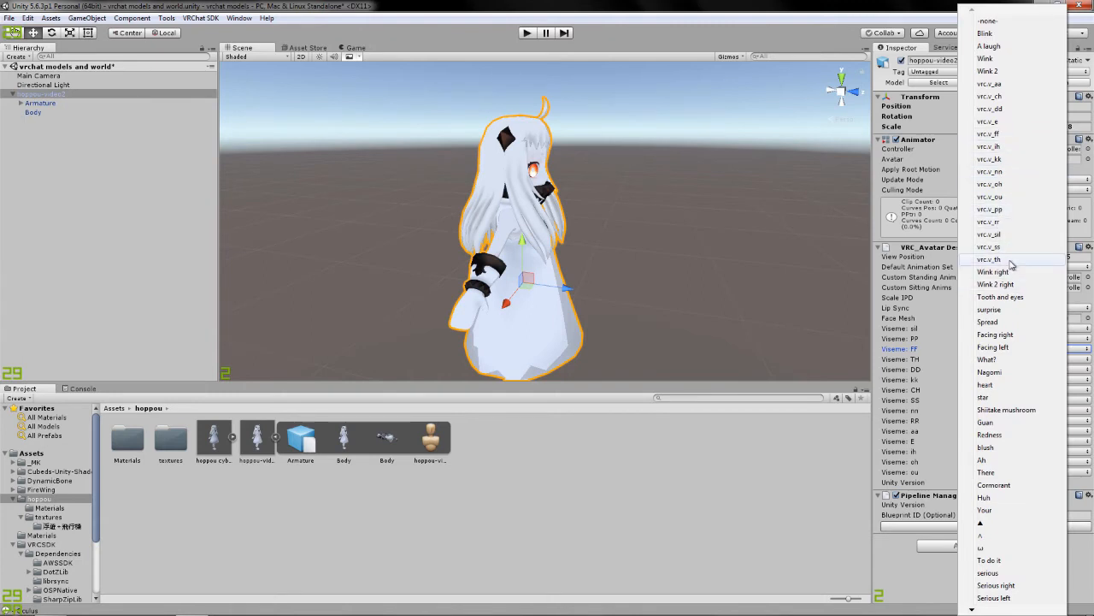
pyautogui.click(990, 259)
pyautogui.click(997, 370)
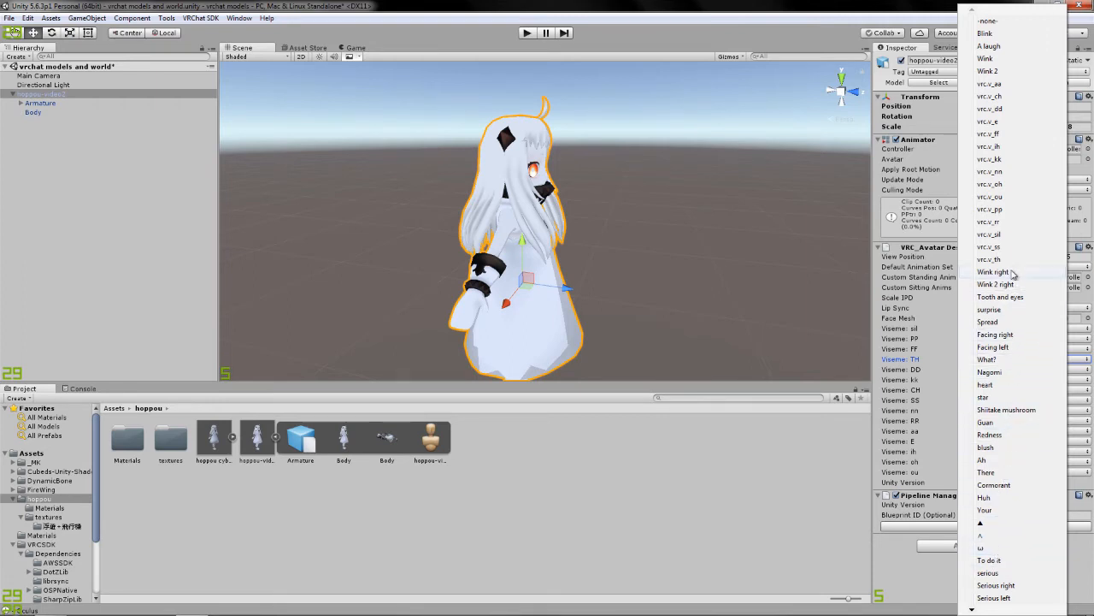
pyautogui.click(1018, 109)
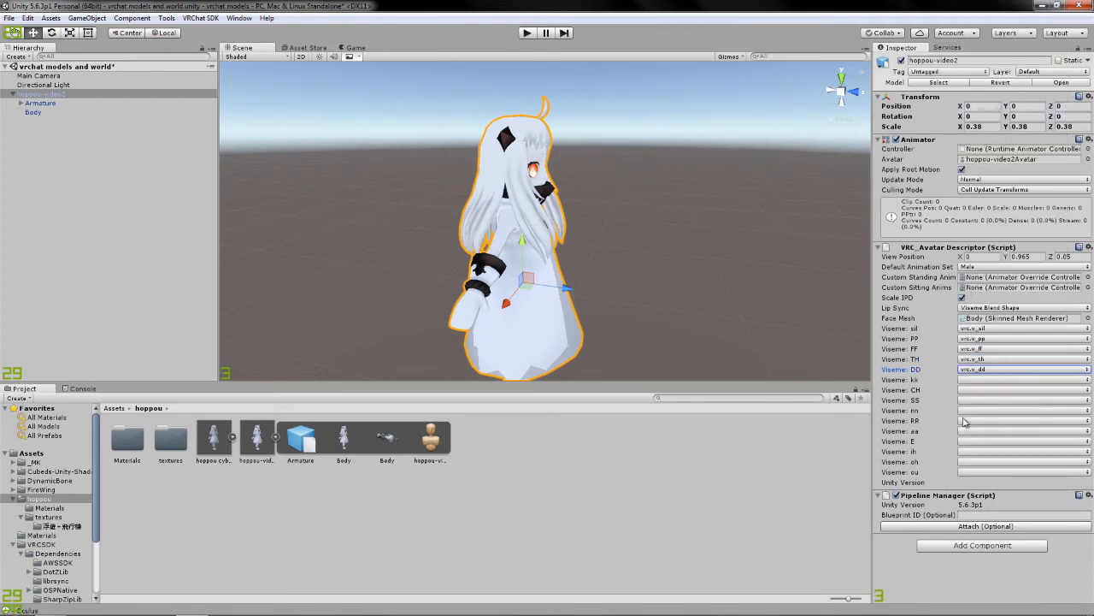
# Assign blend shape vrc.v_kk to viseme kk and vrc.v_ch to viseme CH in the avatar descriptor.
pyautogui.click(985, 380)
pyautogui.click(1004, 147)
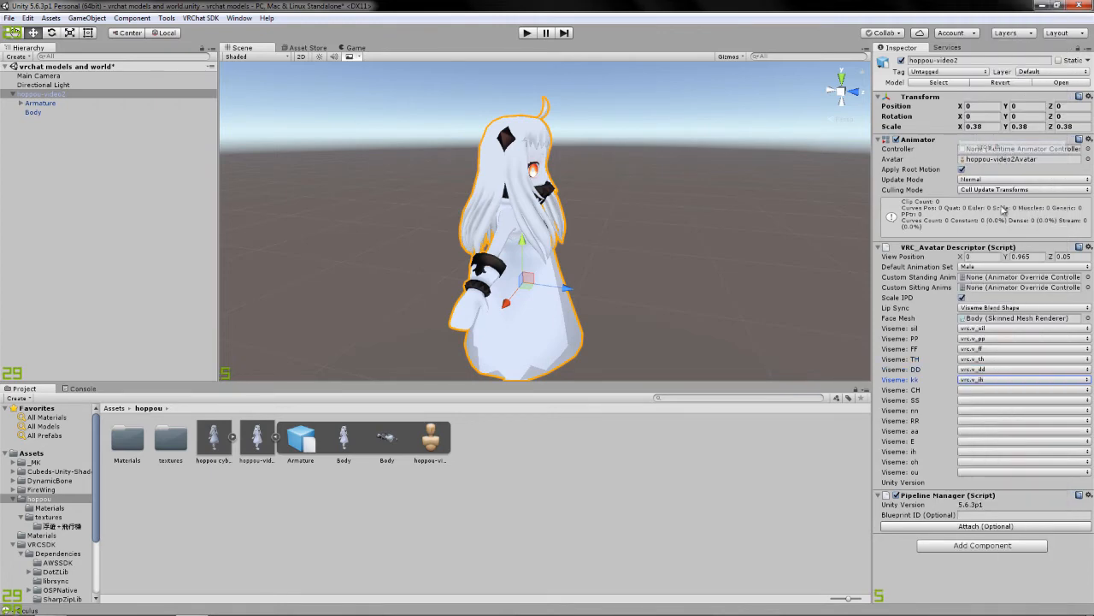
pyautogui.click(995, 379)
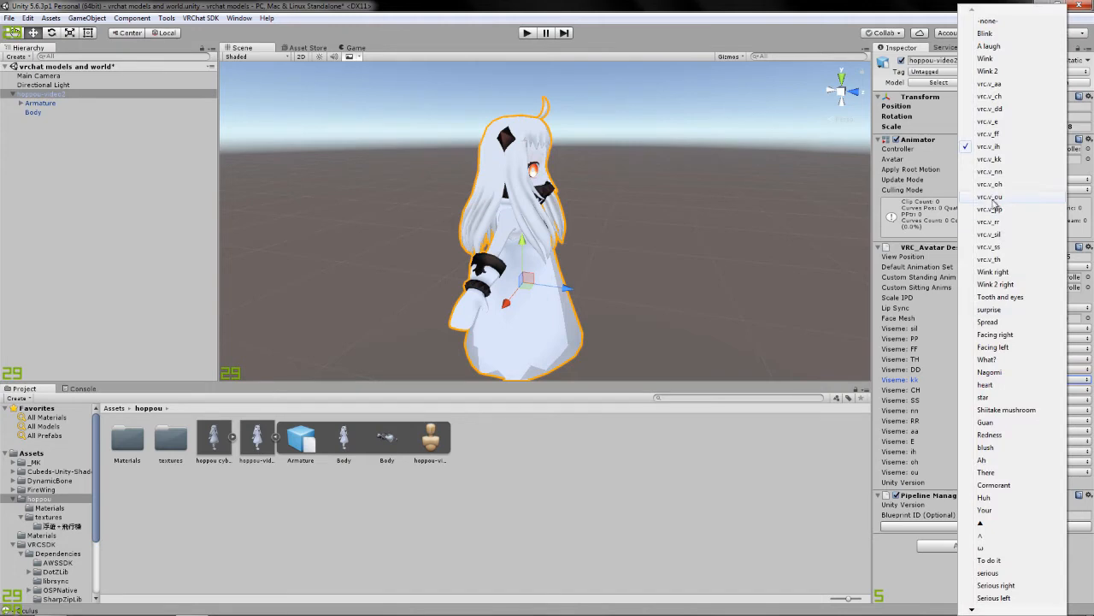
pyautogui.click(1006, 160)
pyautogui.click(1004, 390)
pyautogui.click(980, 173)
pyautogui.click(981, 390)
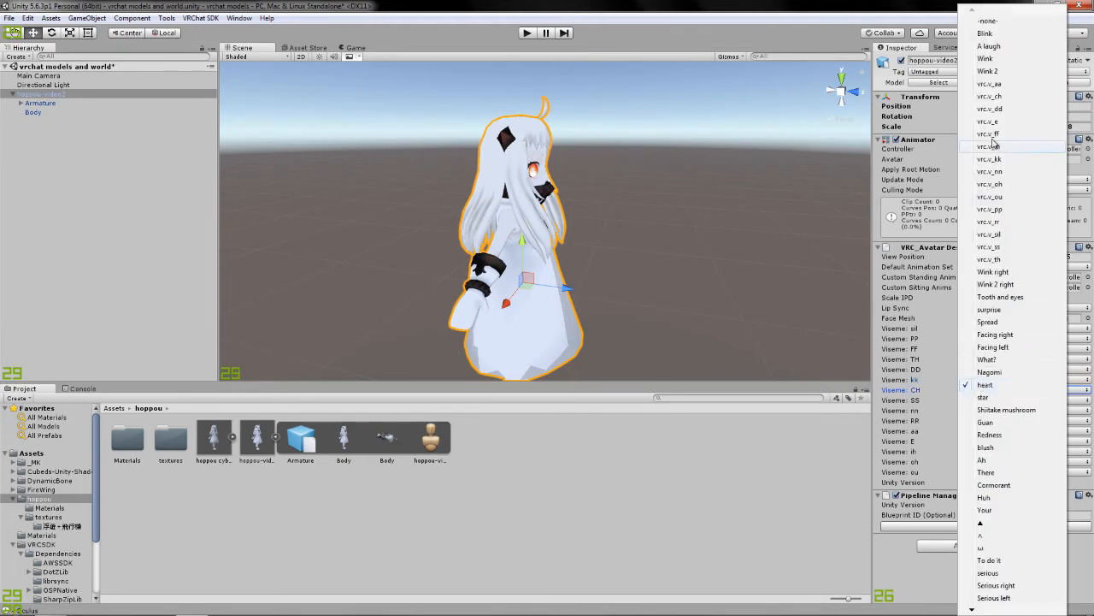
pyautogui.click(1004, 97)
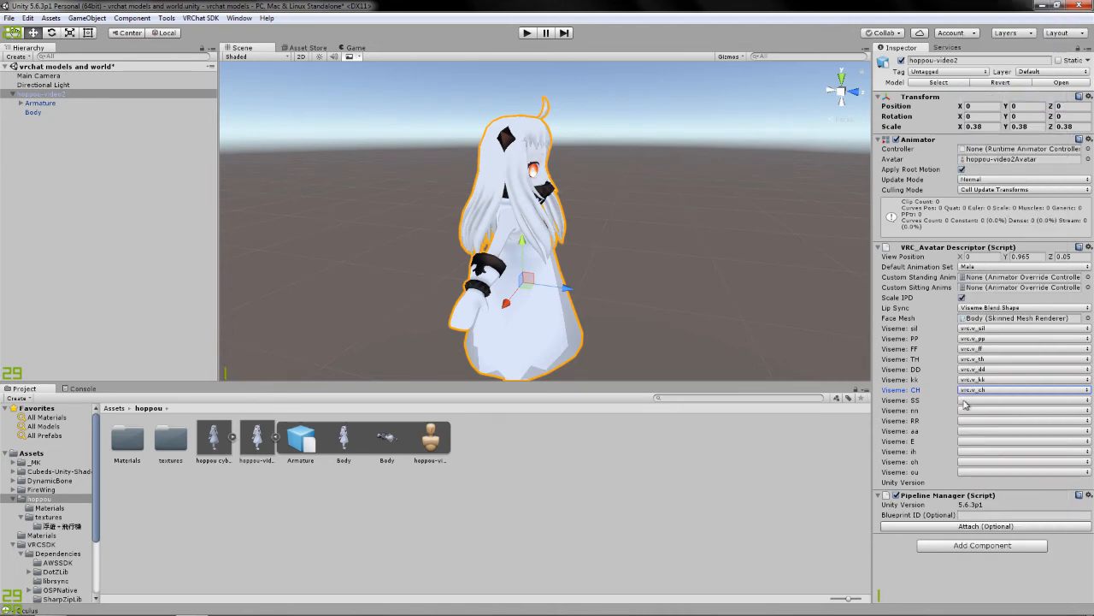
# Assign the vrc.v_ss, vrc.v_nn, vrc.v_rr and vrc.v_aa blend shapes to visemes SS, nn, RR and aa.
pyautogui.click(964, 401)
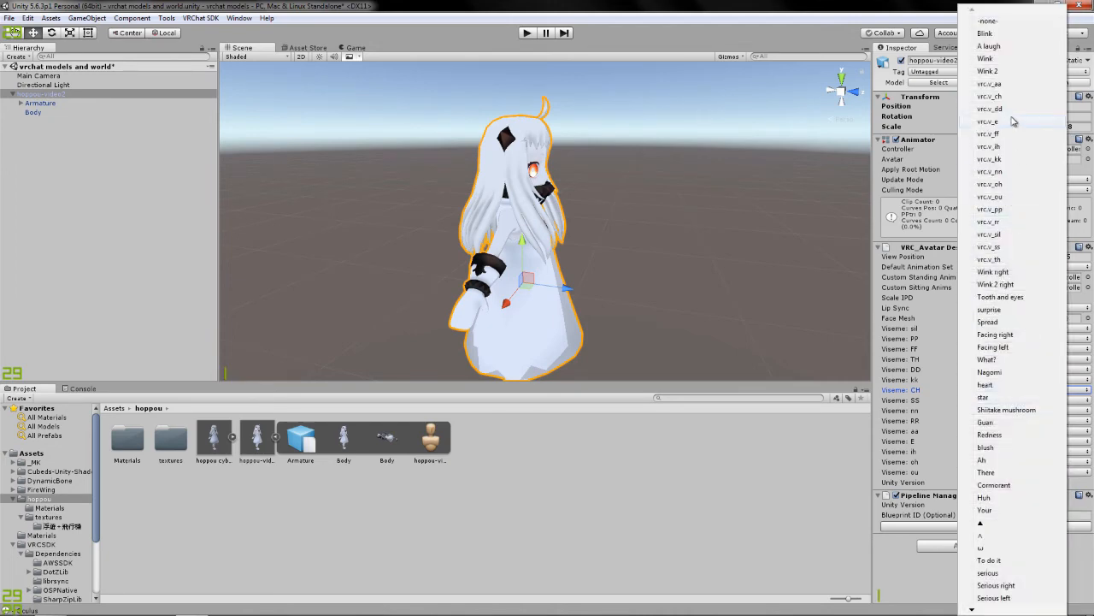
pyautogui.click(996, 247)
pyautogui.click(989, 414)
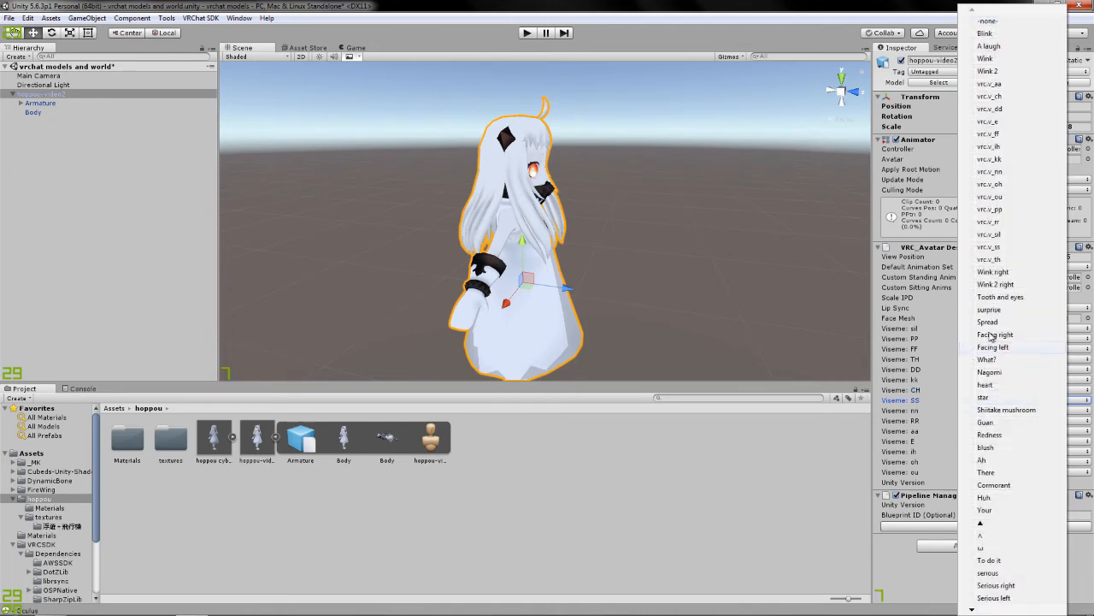
pyautogui.click(997, 174)
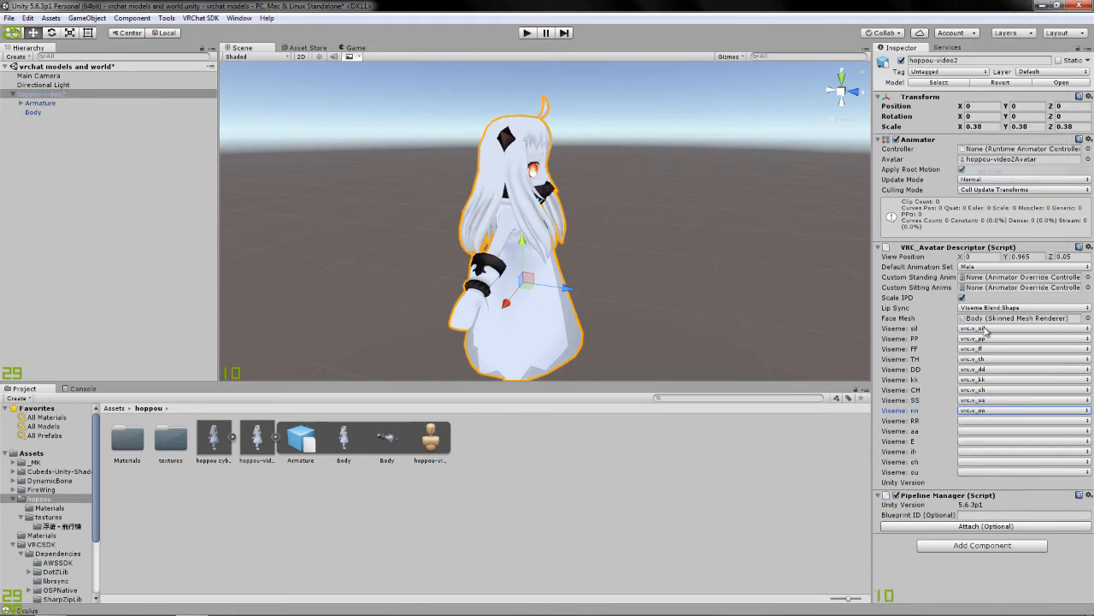
pyautogui.click(994, 421)
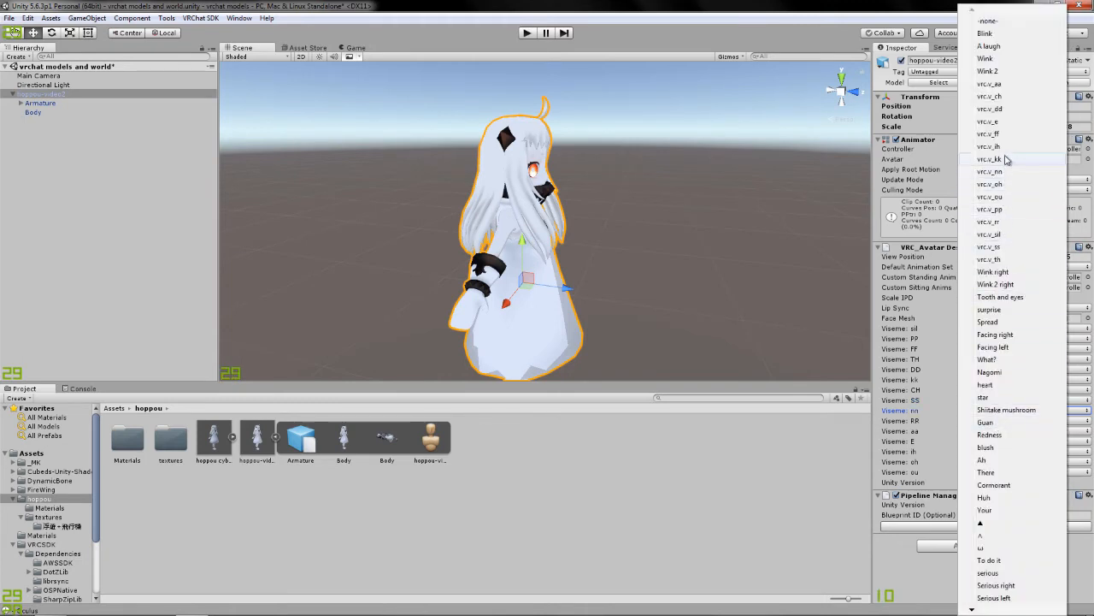
pyautogui.click(1012, 224)
pyautogui.click(1007, 432)
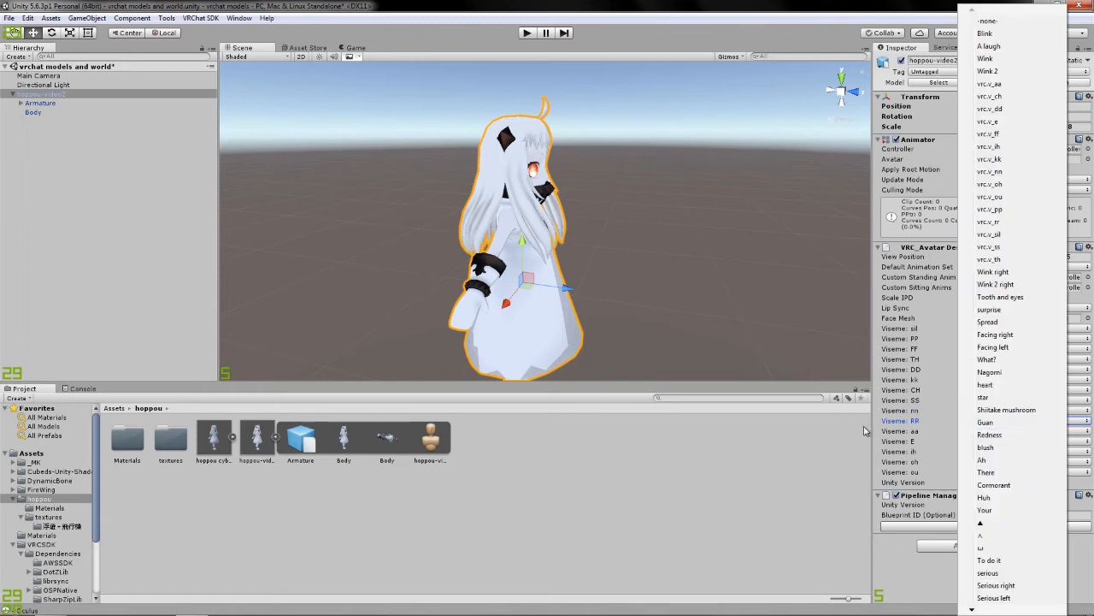
pyautogui.click(1007, 83)
# Assign the vrc.v_e, vrc.v_ih, vrc.v_oh and vrc.v_ou blend shapes to visemes E, ih, oh and ou.
pyautogui.click(978, 441)
pyautogui.click(997, 247)
pyautogui.click(990, 442)
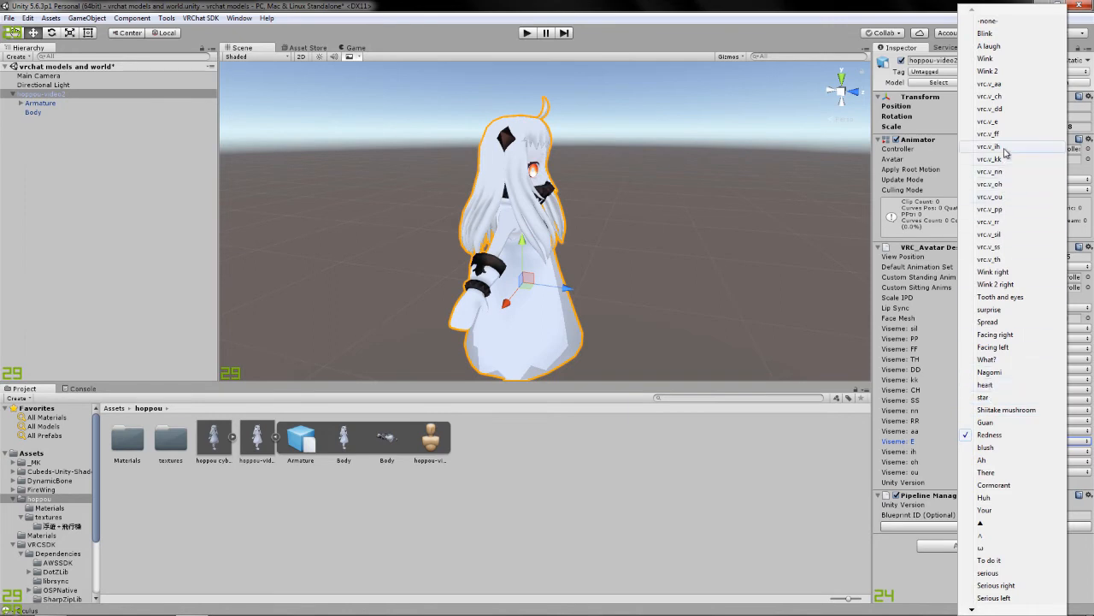
pyautogui.click(1002, 125)
pyautogui.click(991, 451)
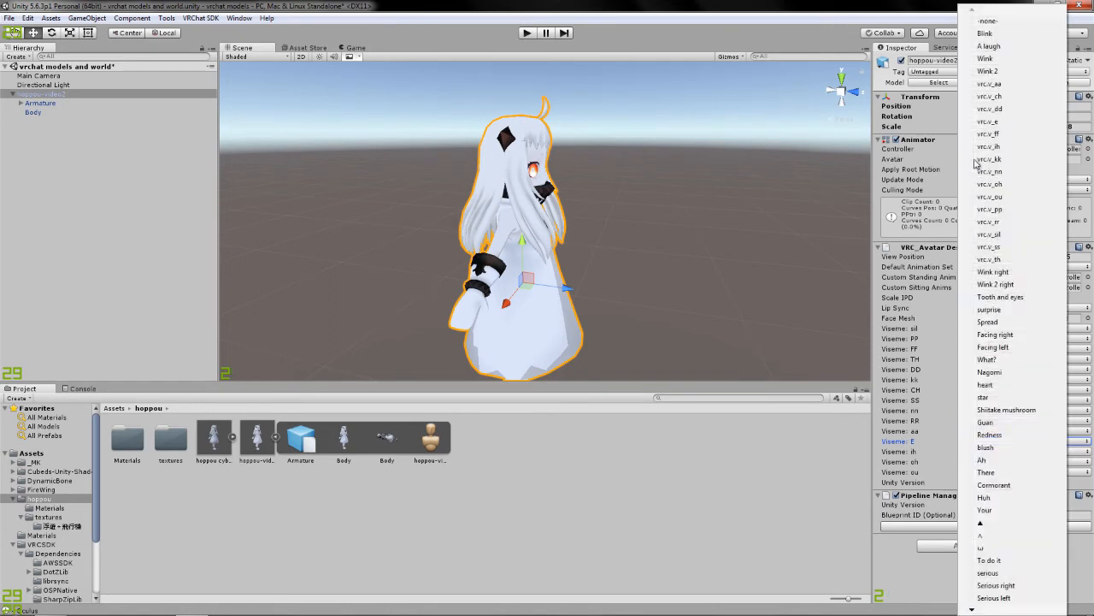
pyautogui.click(990, 146)
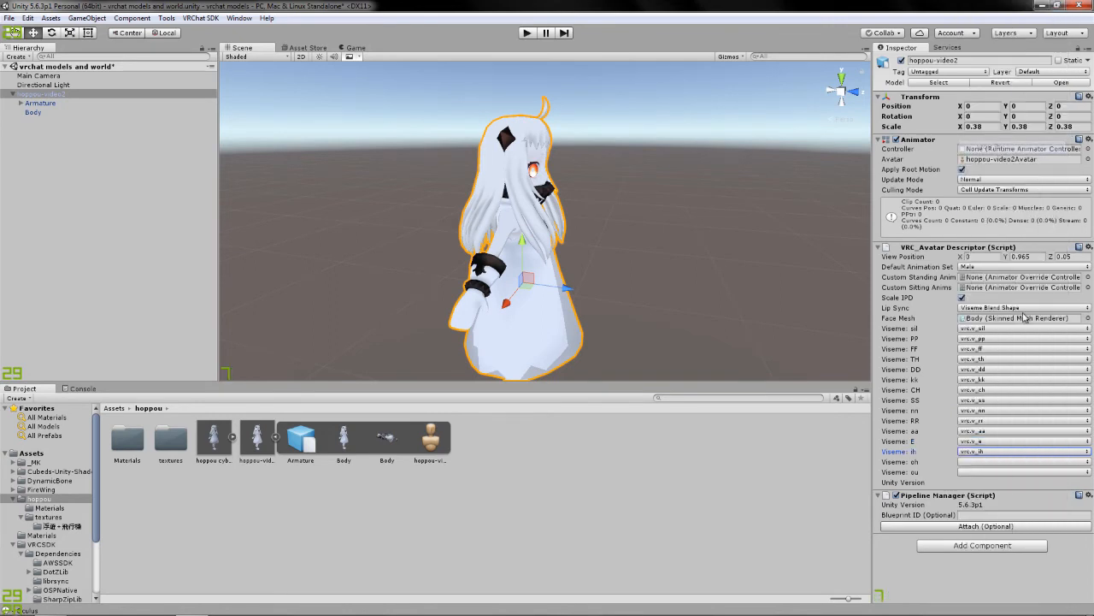
pyautogui.click(1005, 462)
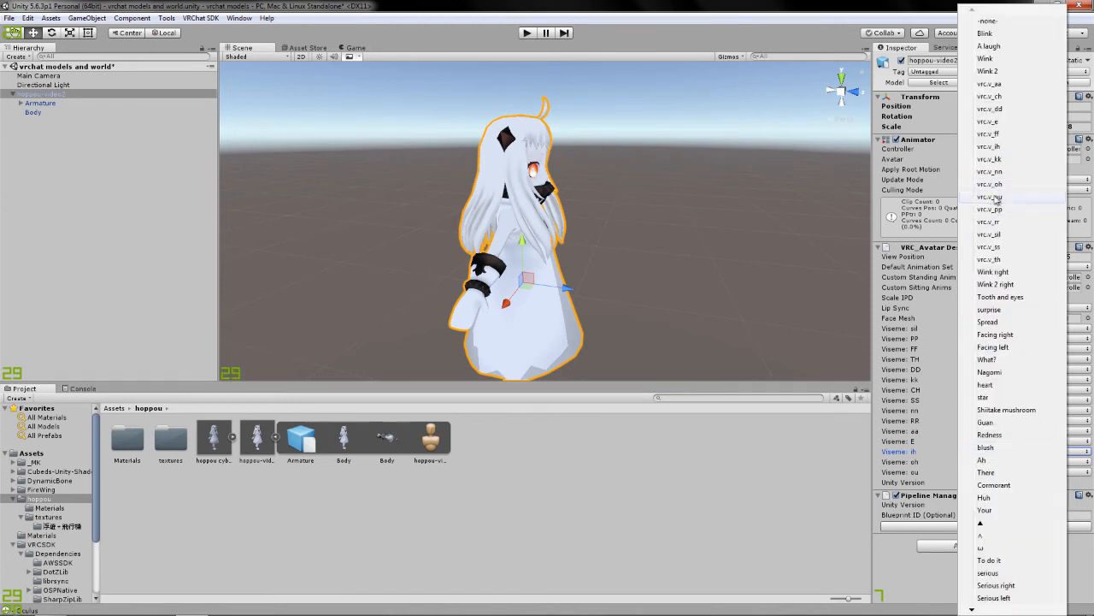
pyautogui.click(991, 184)
pyautogui.click(1009, 472)
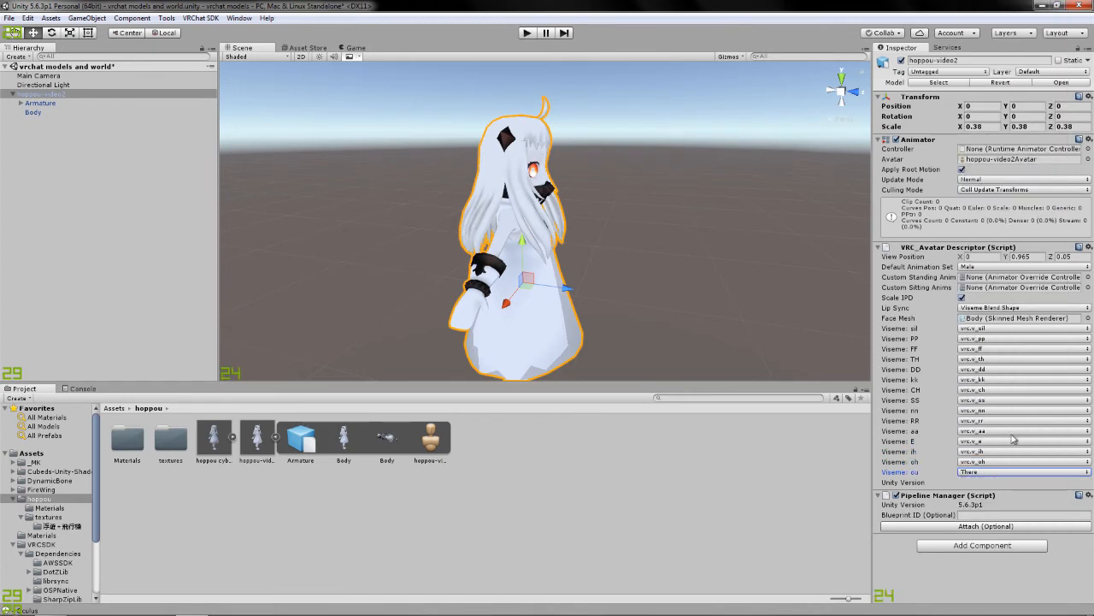
pyautogui.click(1009, 472)
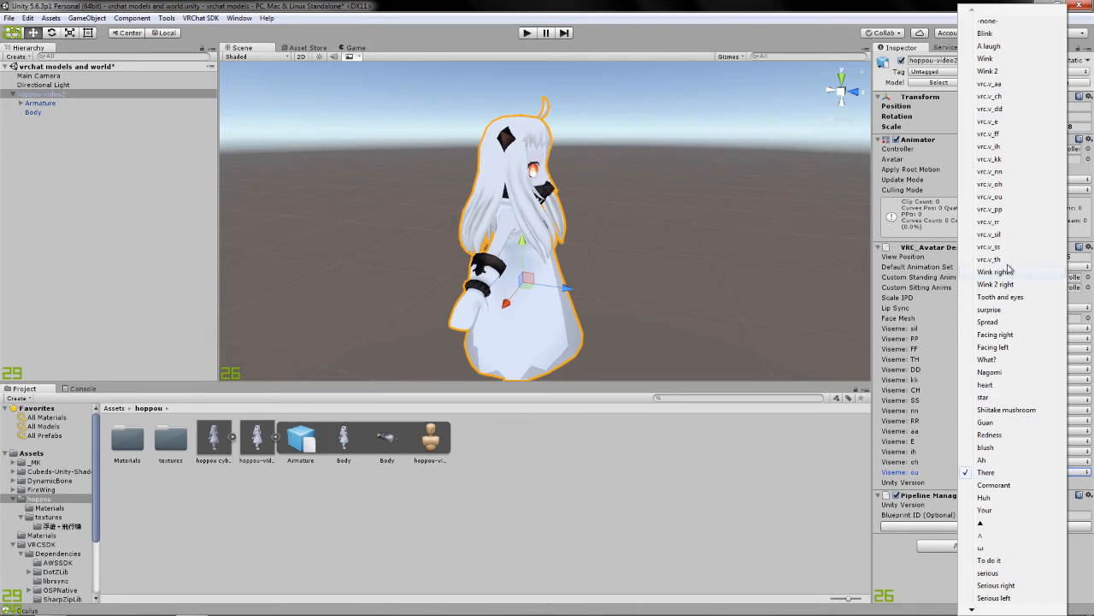
pyautogui.click(994, 197)
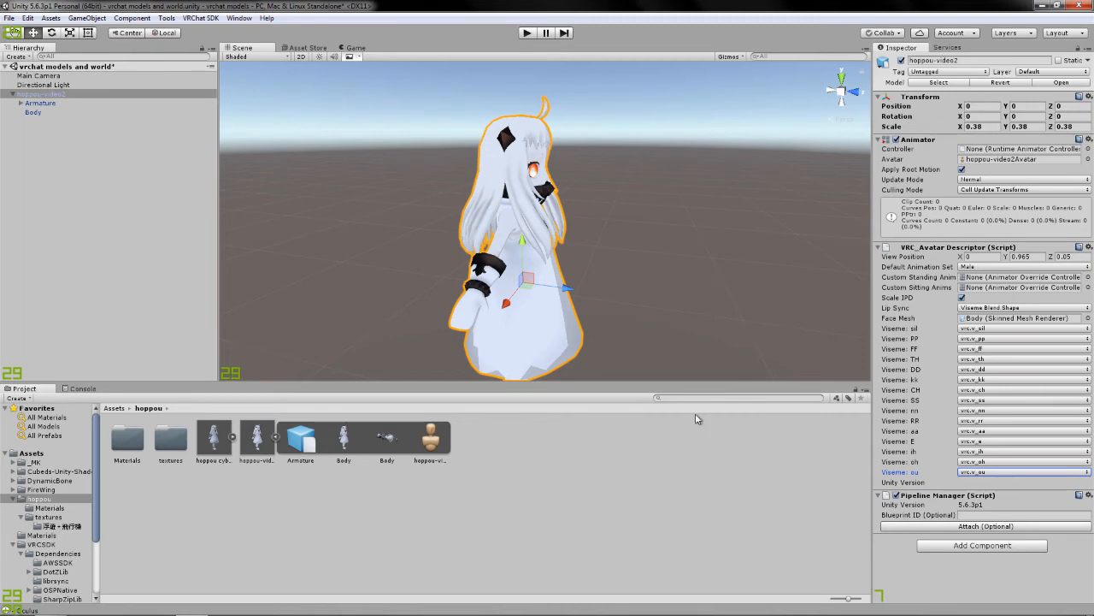
pyautogui.click(962, 544)
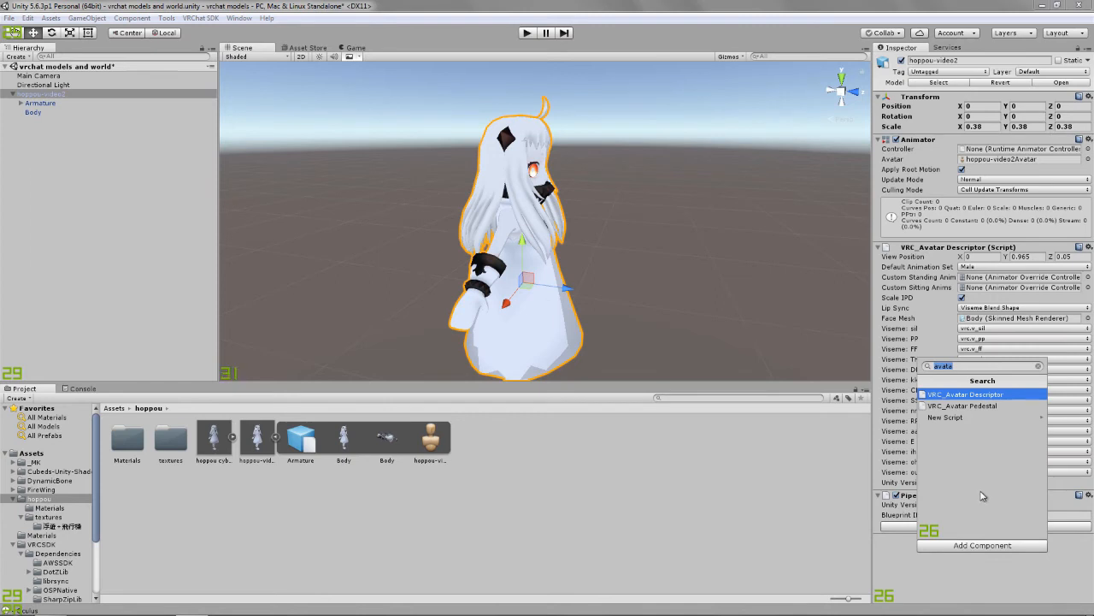
pyautogui.click(484, 12)
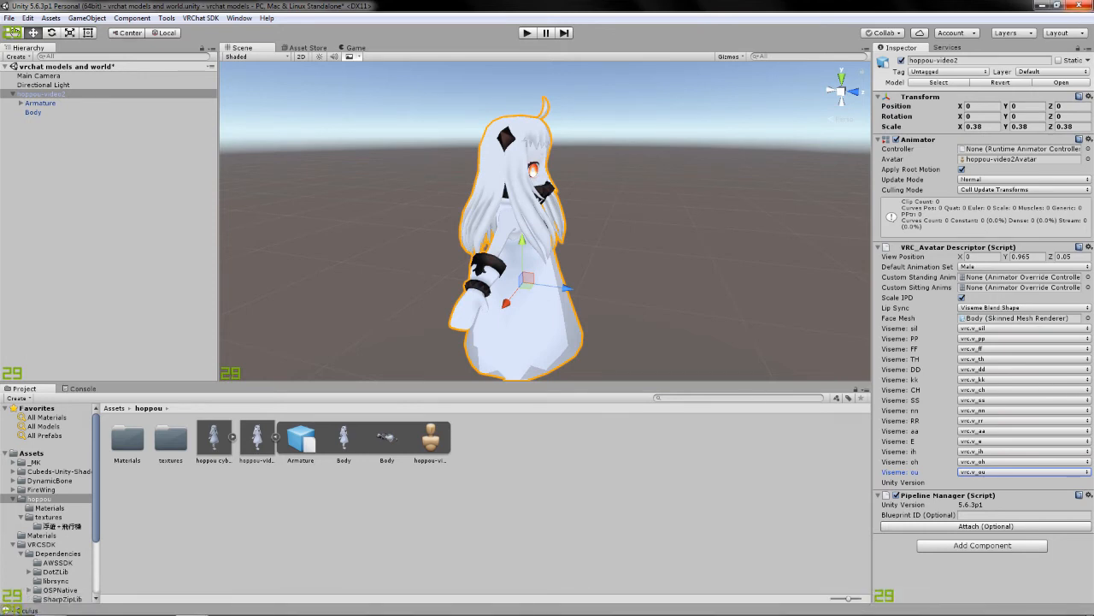
# Close Unity, saving the changes to the vrchat models and world scene, and close the file search window.
pyautogui.click(1087, 5)
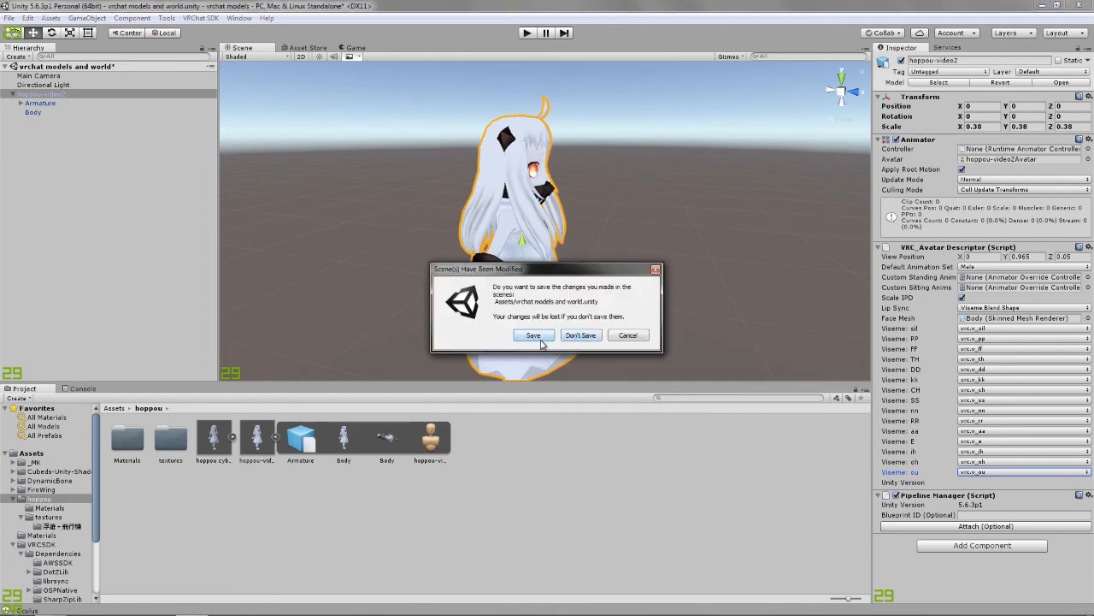
pyautogui.click(533, 335)
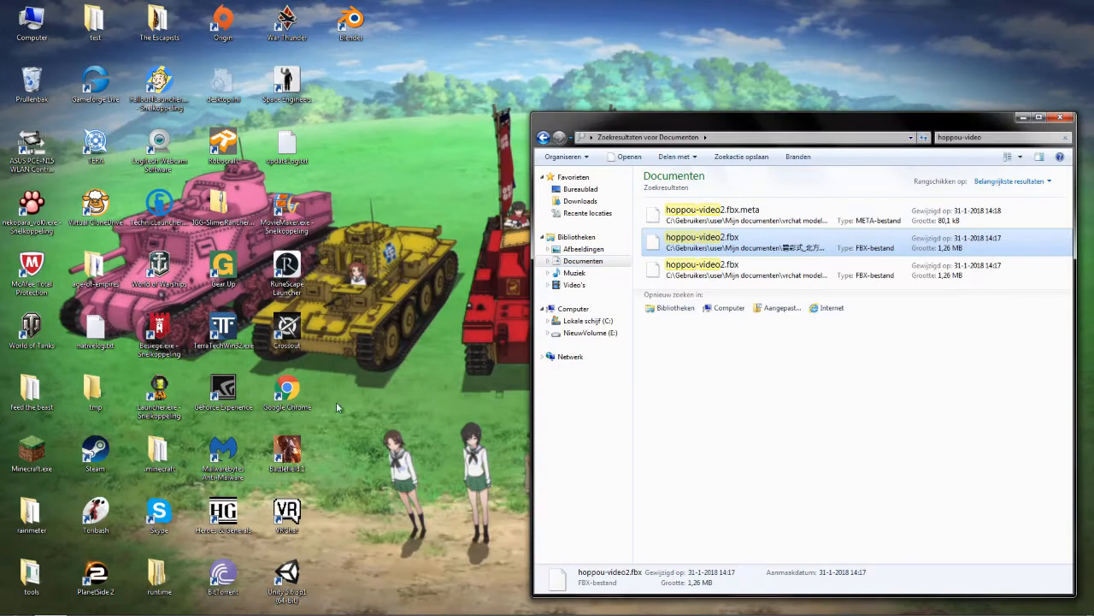
pyautogui.click(1061, 117)
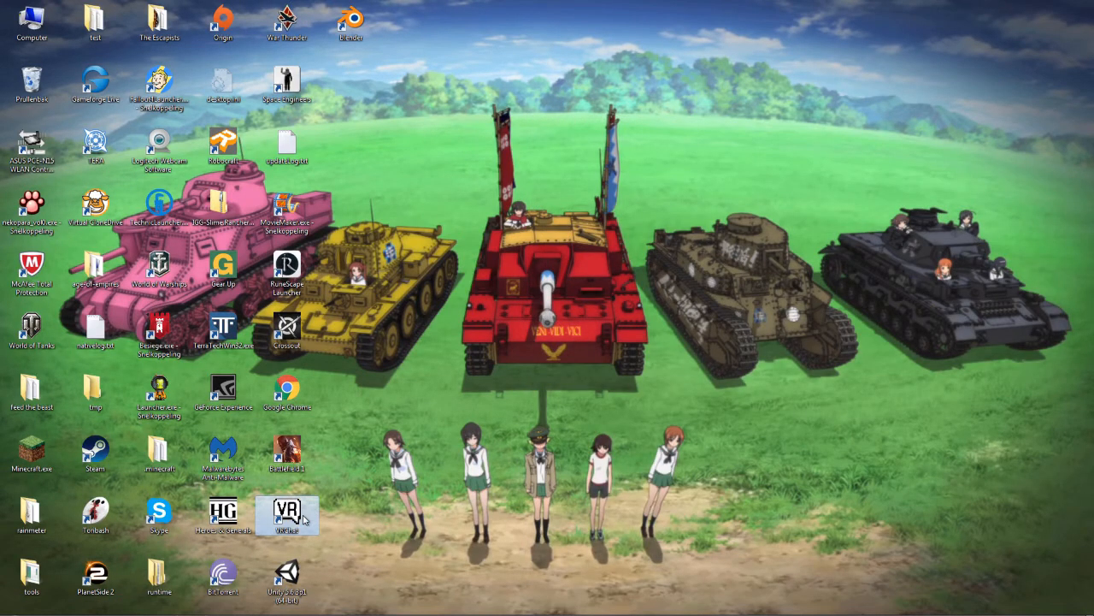
# Launch VRChat and change into the white-haired Hoppou avatar from the avatar selection.
pyautogui.doubleClick(303, 519)
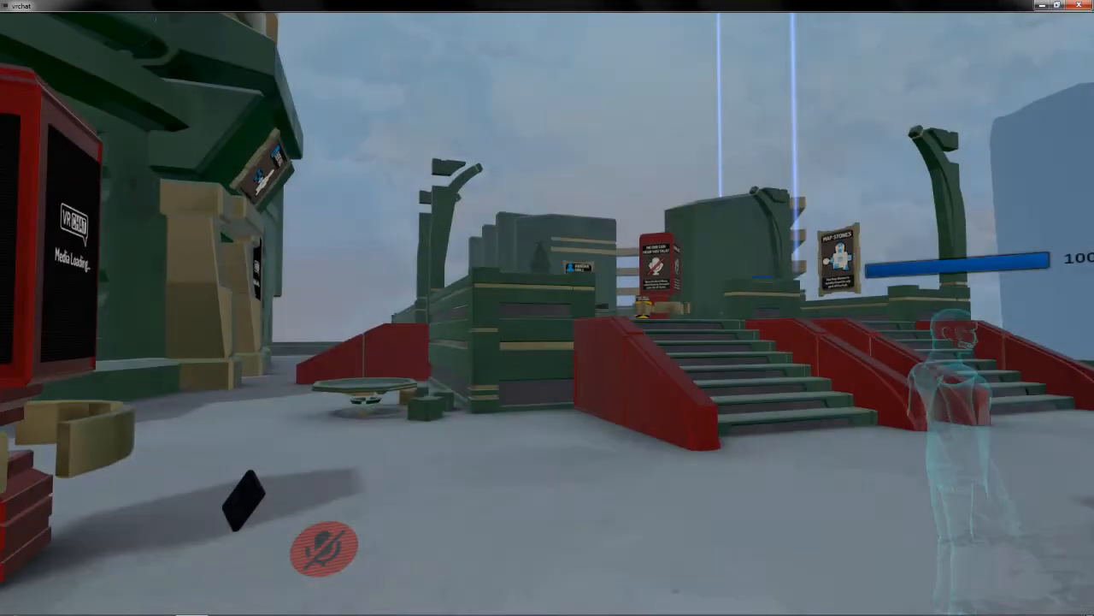
pyautogui.press('Escape')
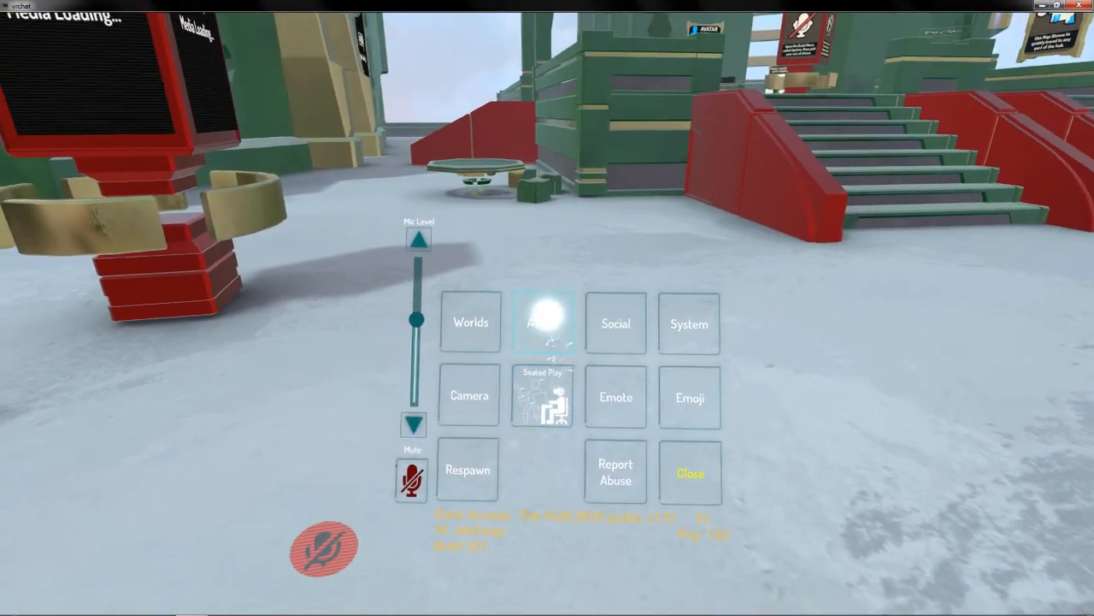
pyautogui.click(548, 311)
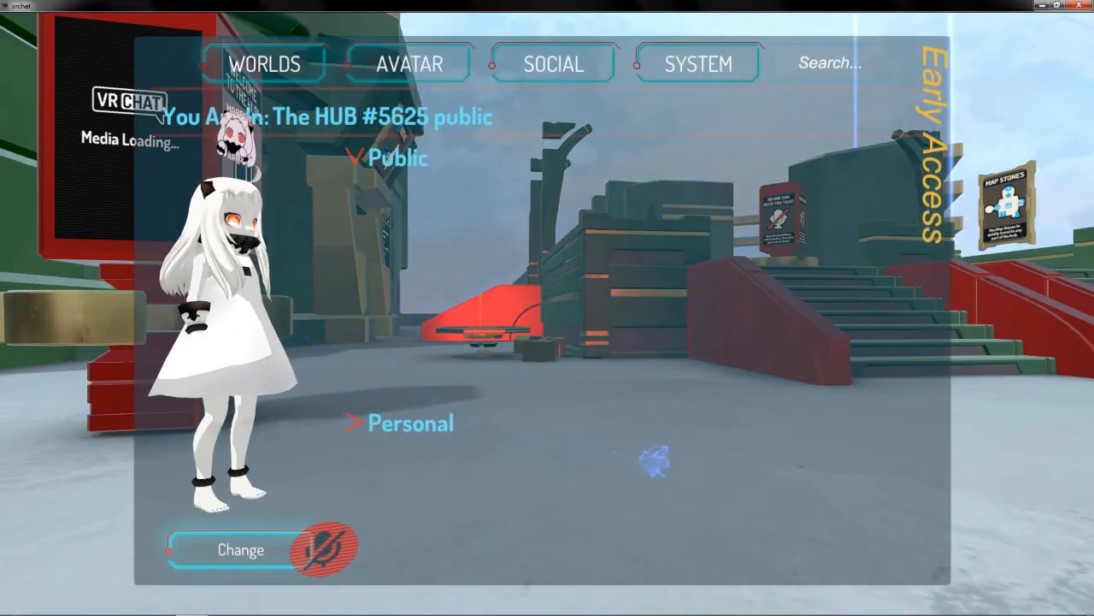
pyautogui.moveTo(700, 514); pyautogui.dragTo(523, 496)
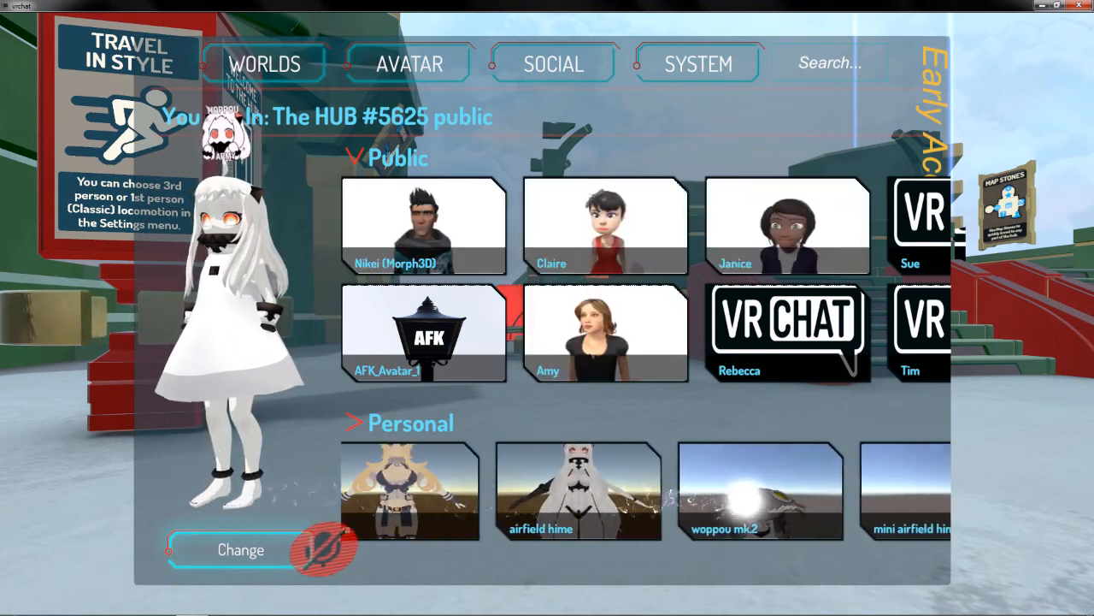
pyautogui.click(282, 551)
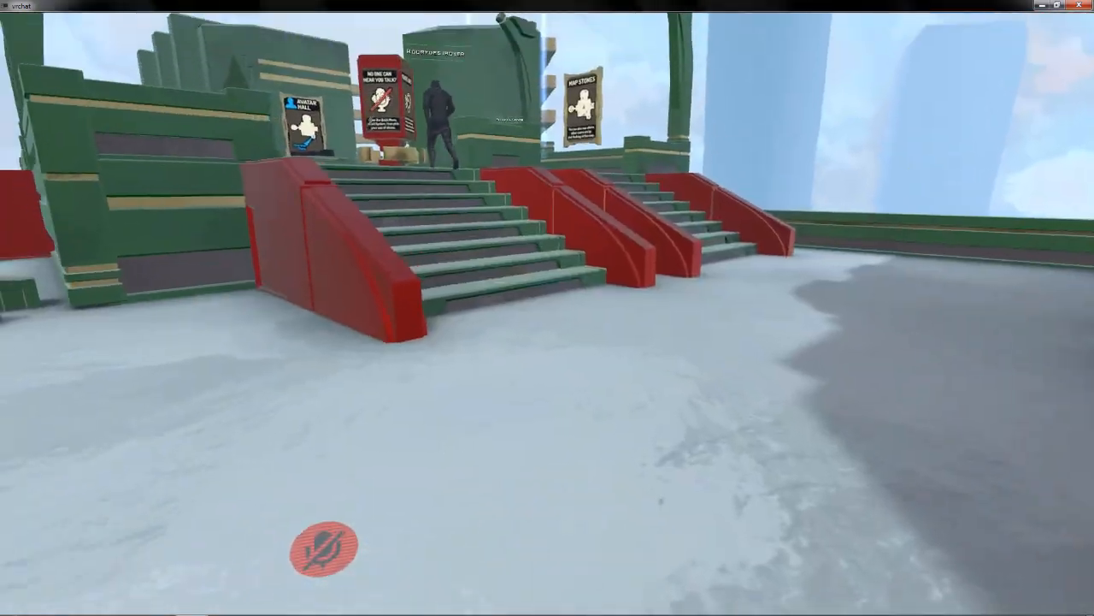
# Walk the avatar up the stairs and past the Avatar Hall sign to stand facing the large mirror.
pyautogui.press('w')
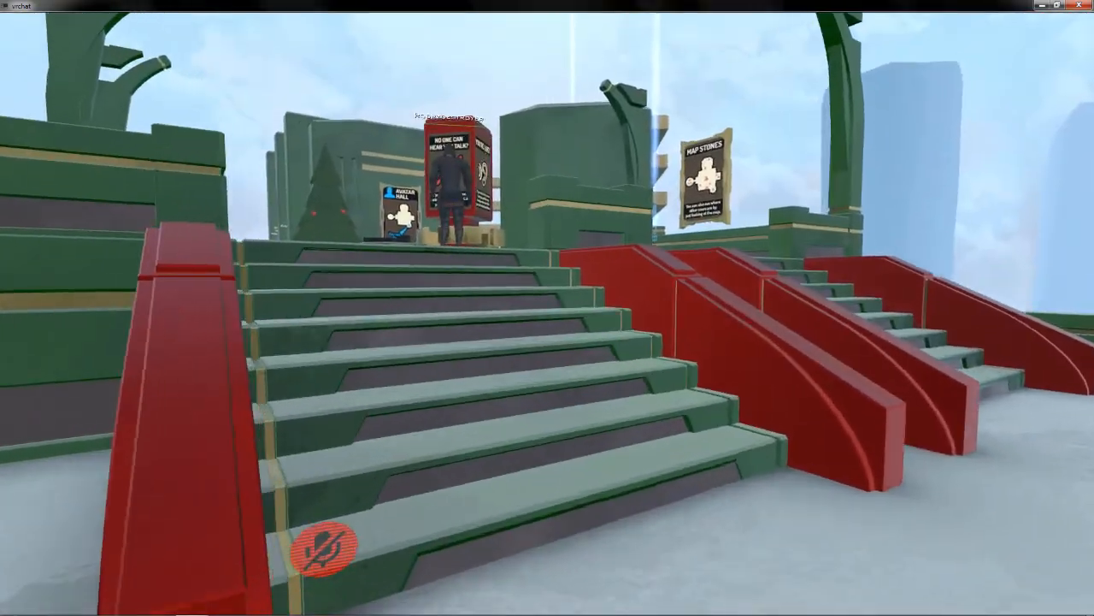
pyautogui.press('w')
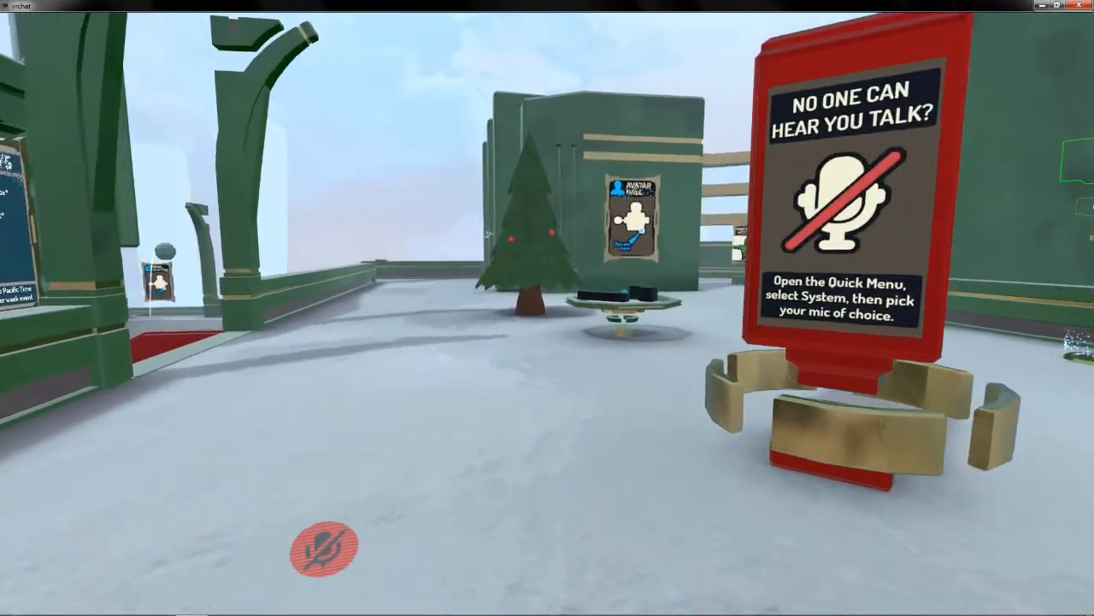
pyautogui.press('w')
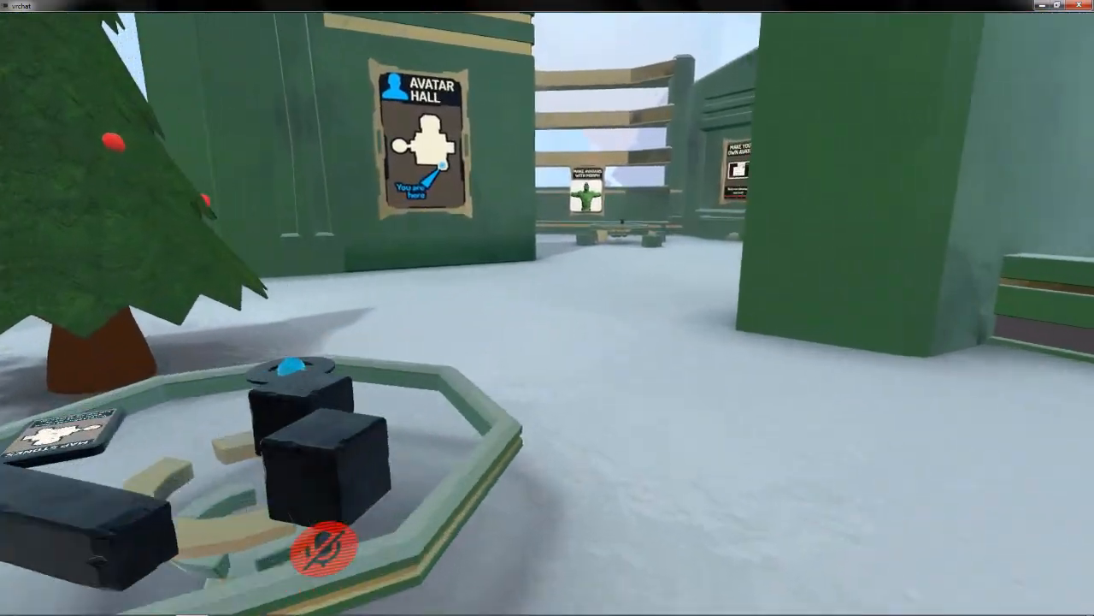
pyautogui.press('w')
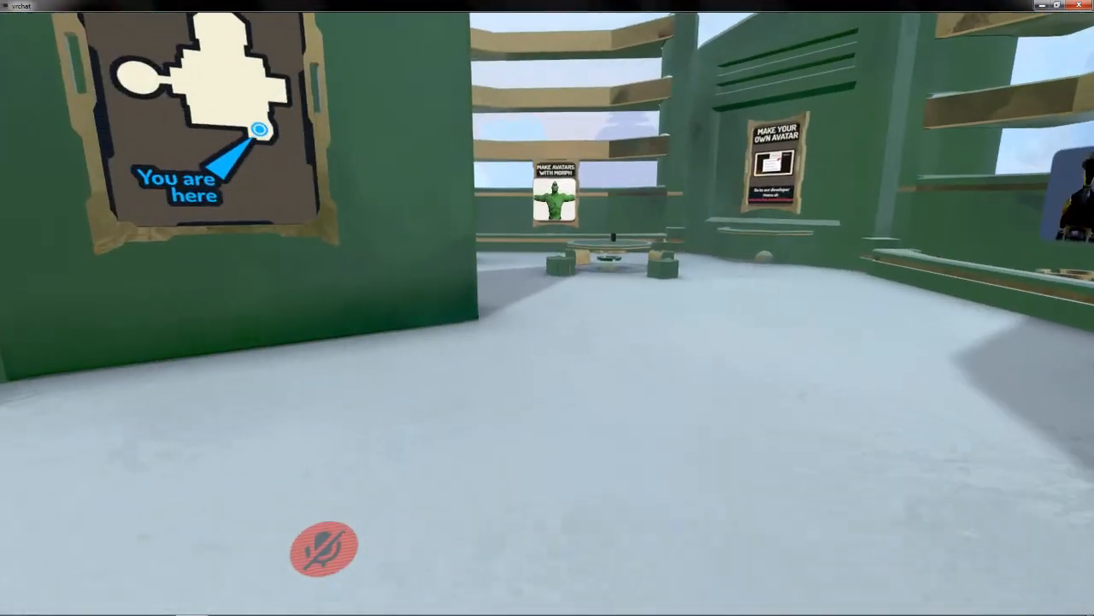
pyautogui.press('w')
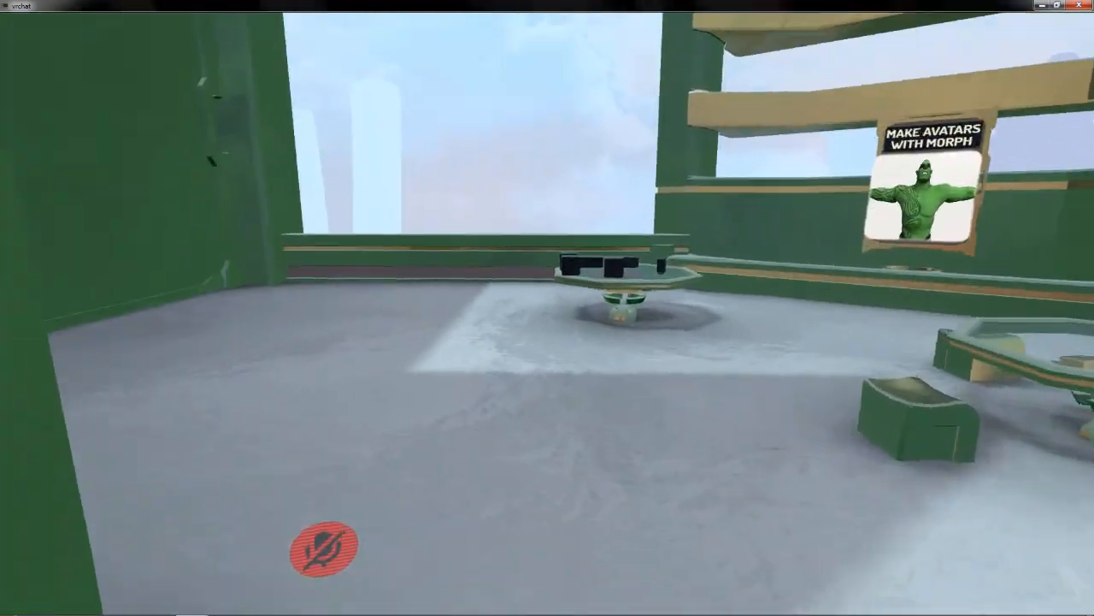
pyautogui.press('w')
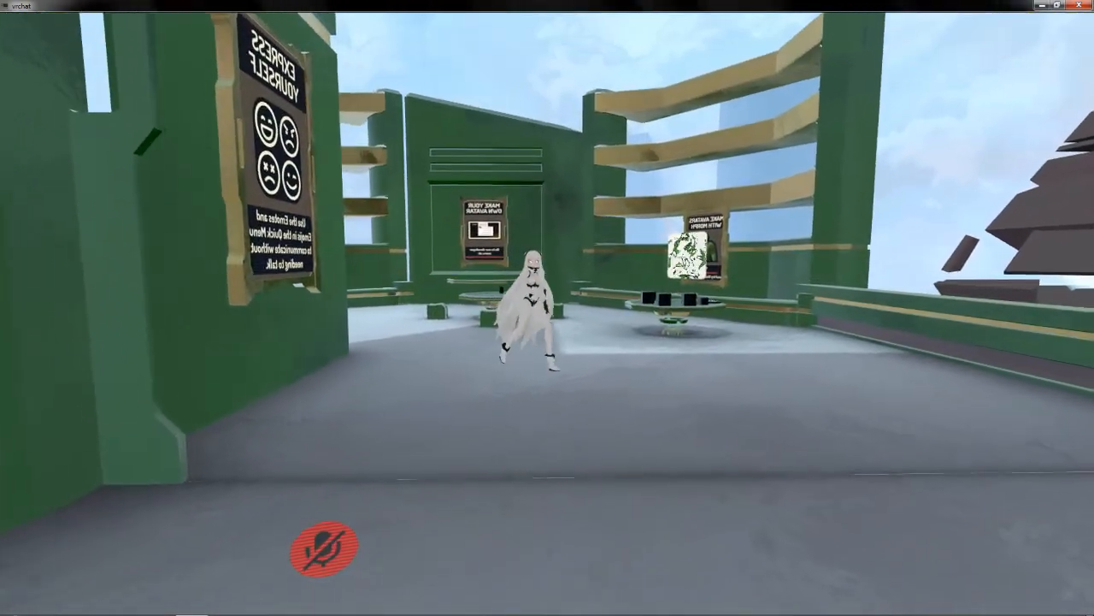
pyautogui.press('w')
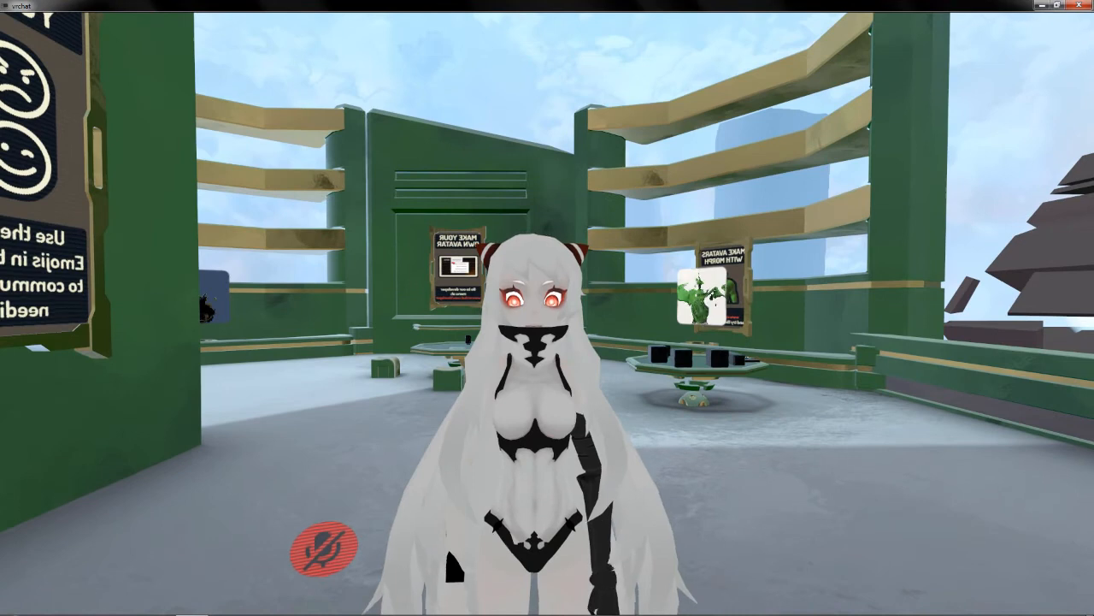
# Turn the microphone on and check the avatar's lip sync and walking movement in the mirror.
pyautogui.press('v')
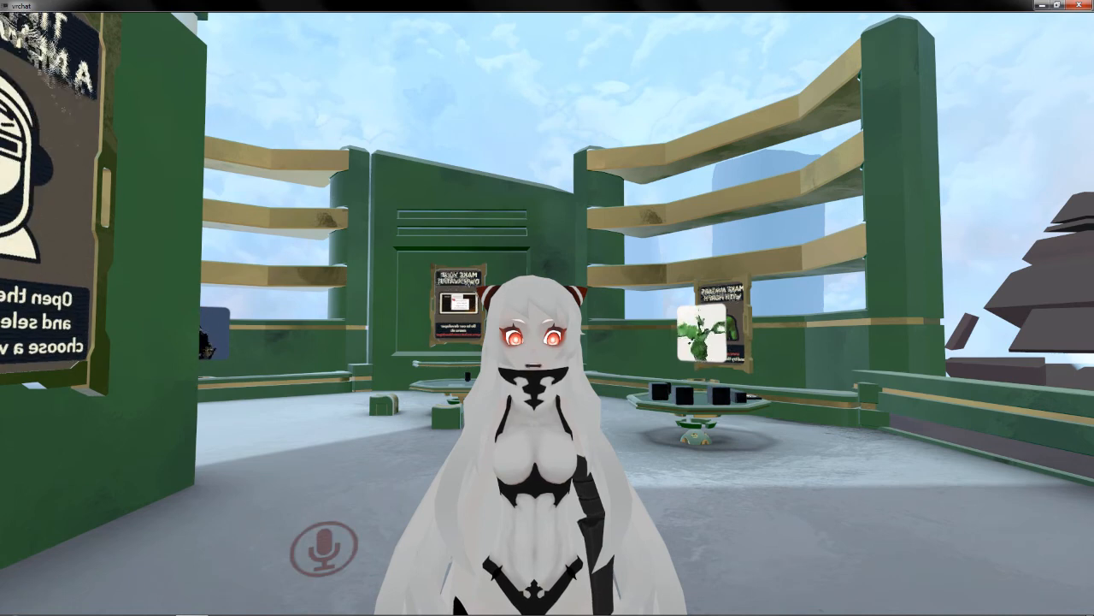
pyautogui.press('s')
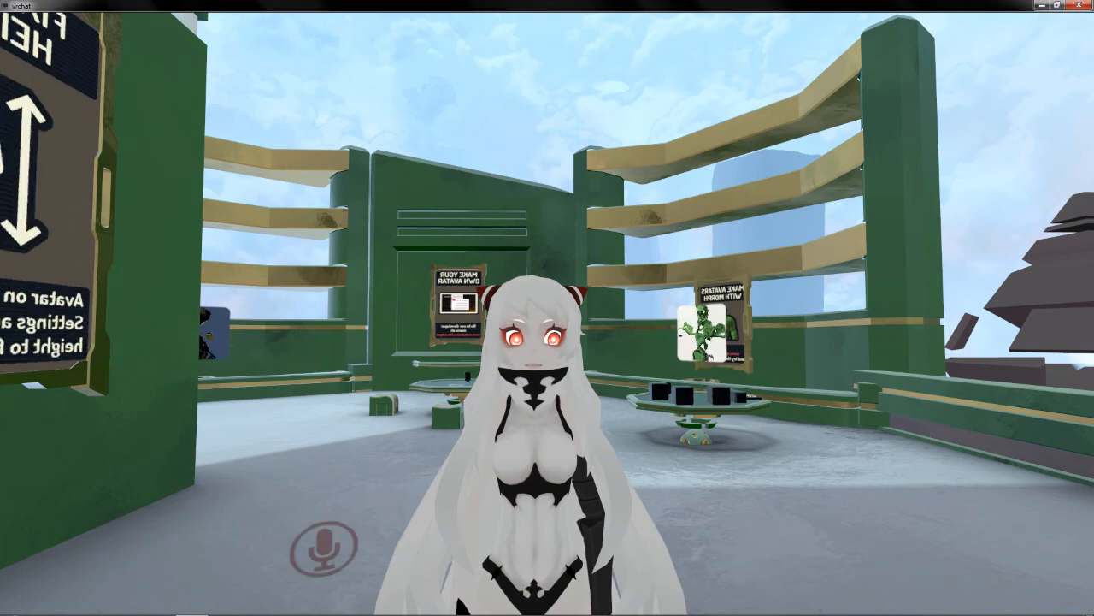
pyautogui.press('w')
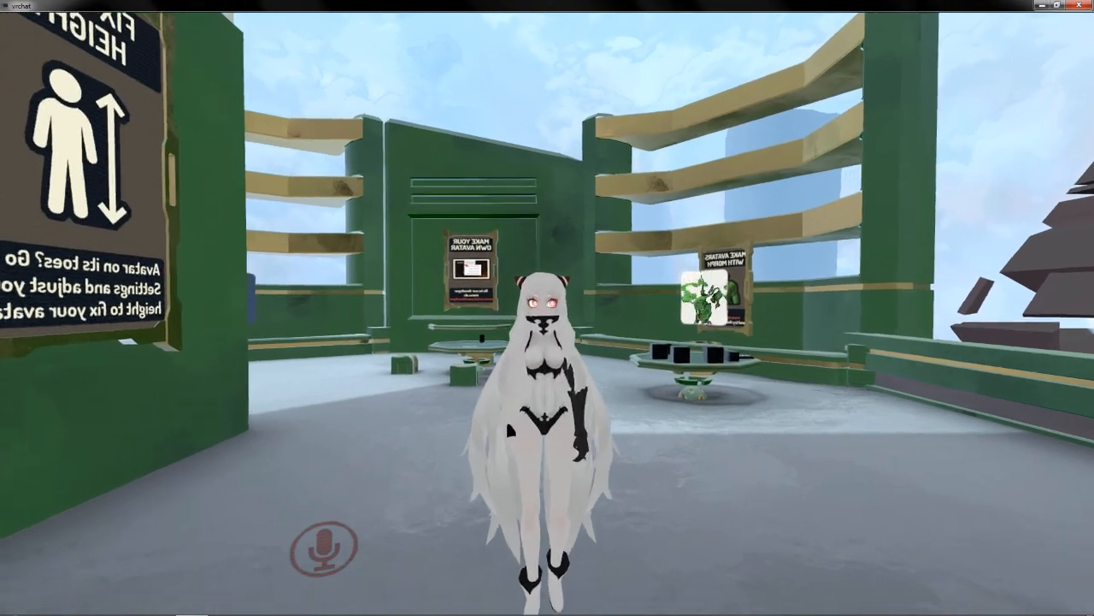
pyautogui.press('s')
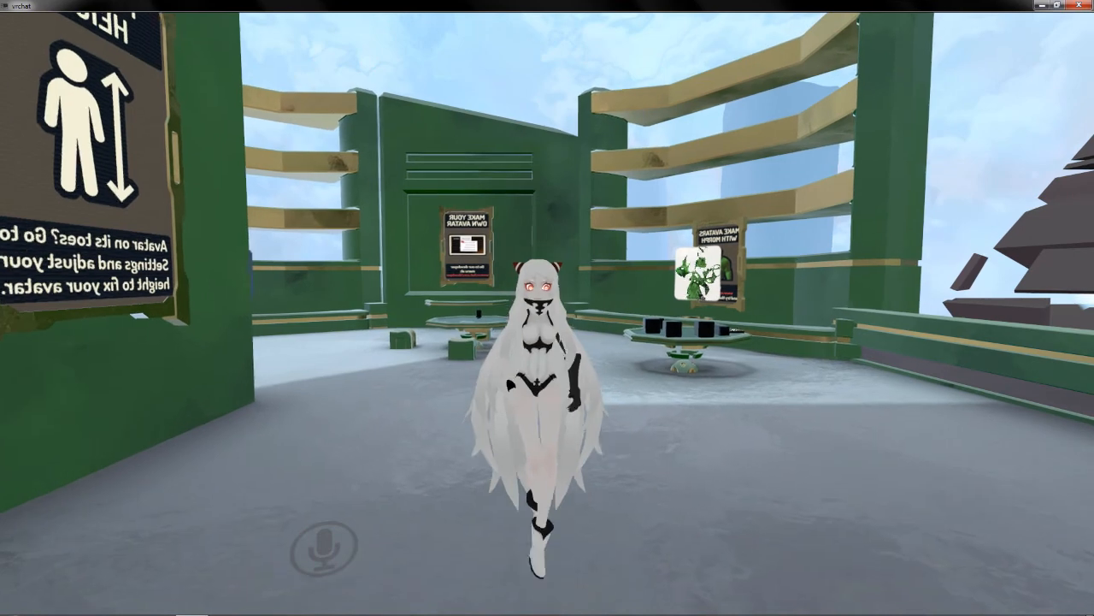